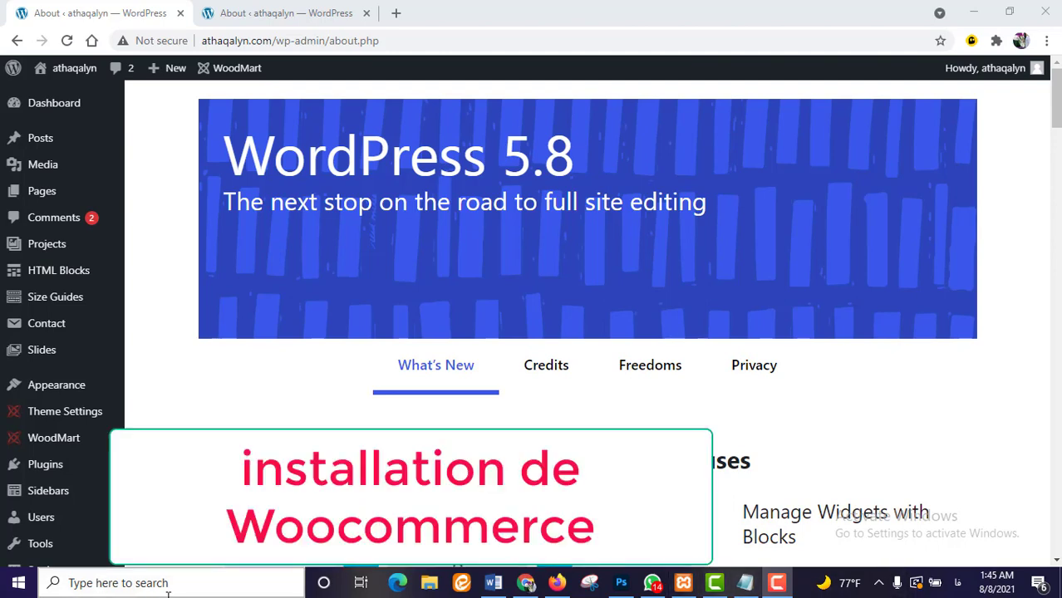
- Go to the Add New Plugins page from the Plugins menu
{"action": "scroll", "coordinate": [66, 283], "scroll_direction": "down", "scroll_amount": 5}
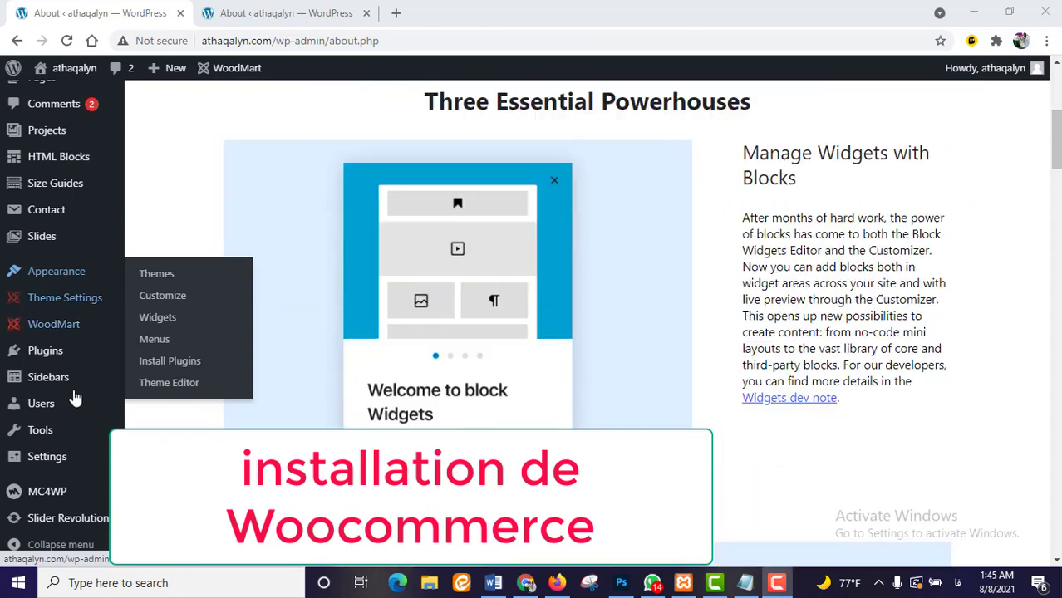
{"action": "scroll", "coordinate": [84, 473], "scroll_direction": "down", "scroll_amount": 2}
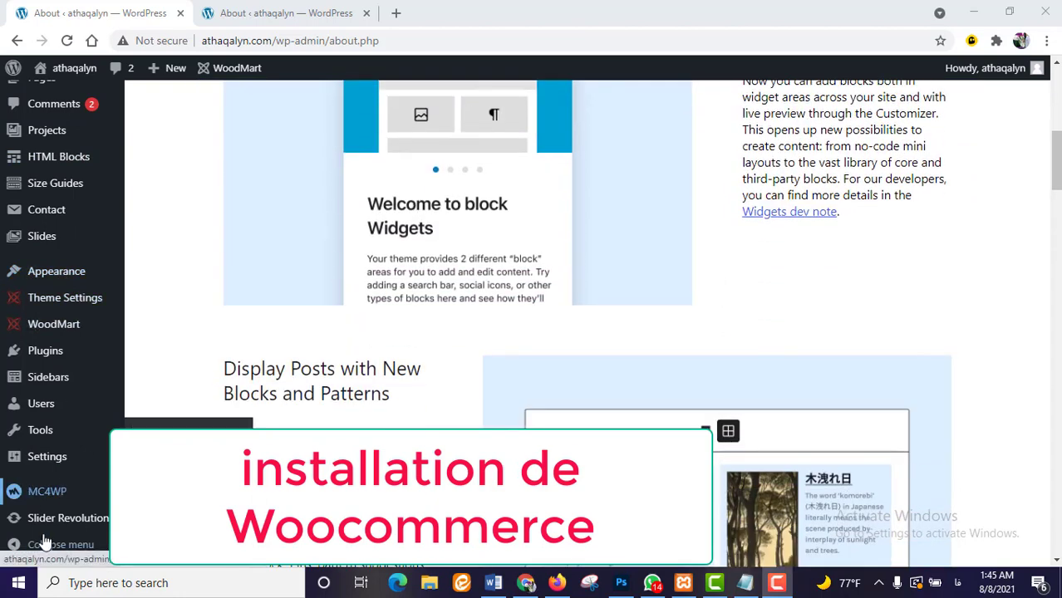
{"action": "mouse_move", "coordinate": [112, 351]}
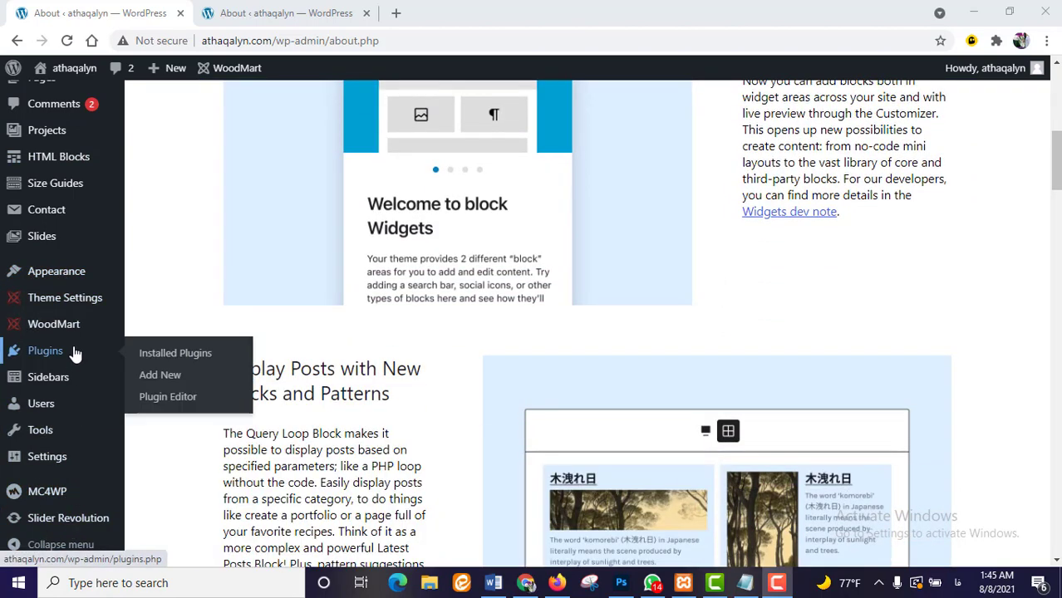
{"action": "left_click", "coordinate": [154, 374]}
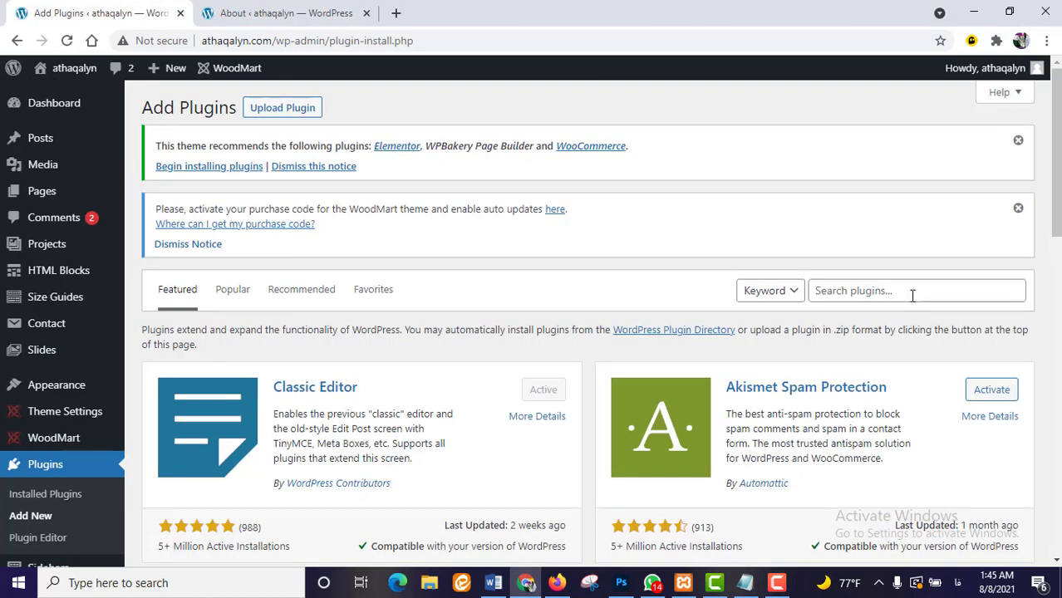
- Search the plugin directory for 'woo', then install and activate WooCommerce
{"action": "left_click", "coordinate": [907, 295]}
{"action": "type", "text": "ص"}
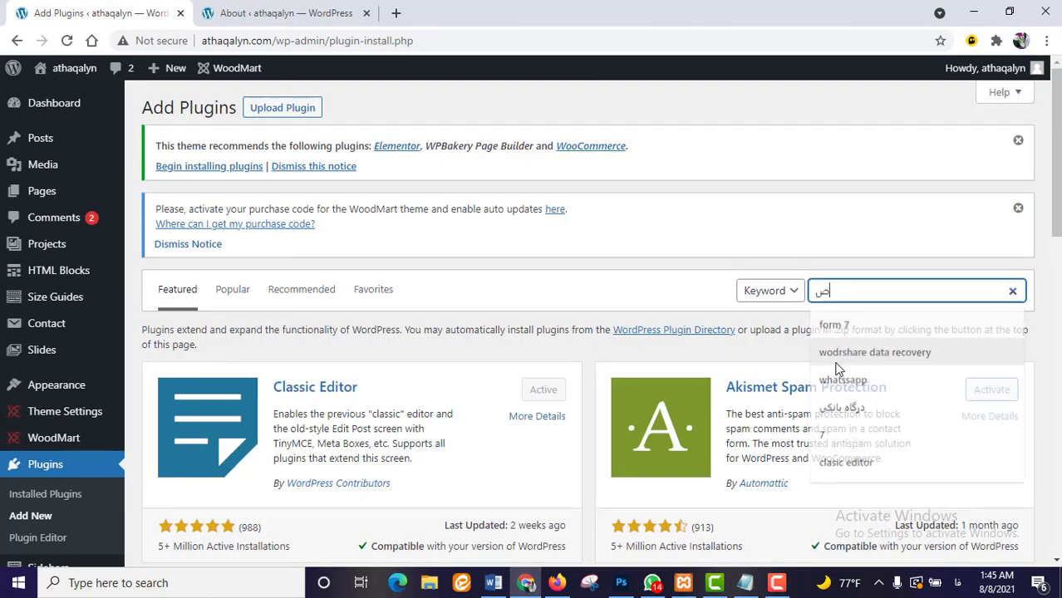
{"action": "key", "text": "BackSpace"}
{"action": "key", "text": "alt+shift"}
{"action": "type", "text": "woo"}
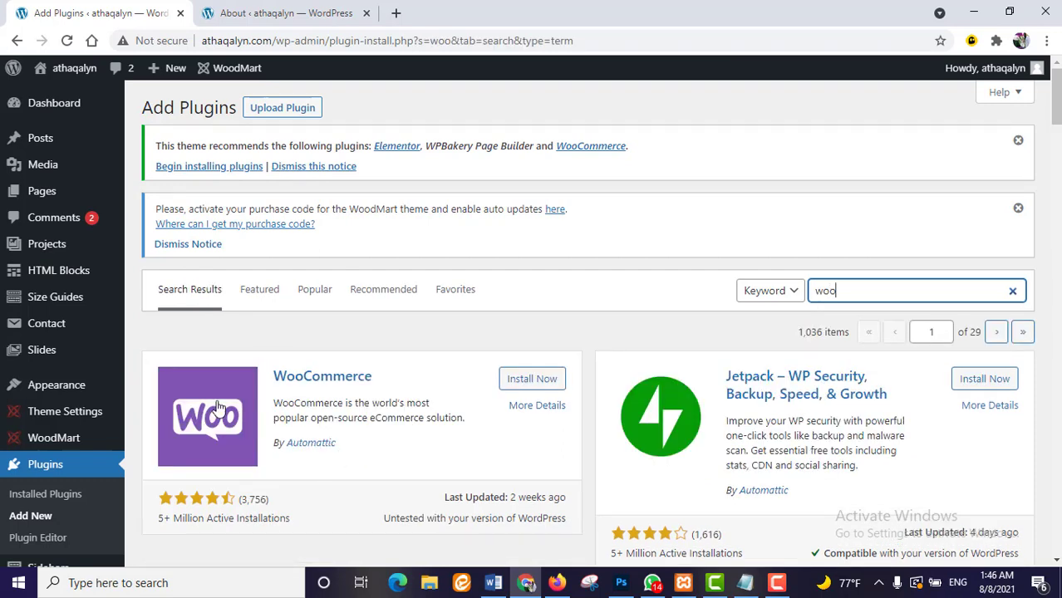
{"action": "left_click", "coordinate": [522, 381]}
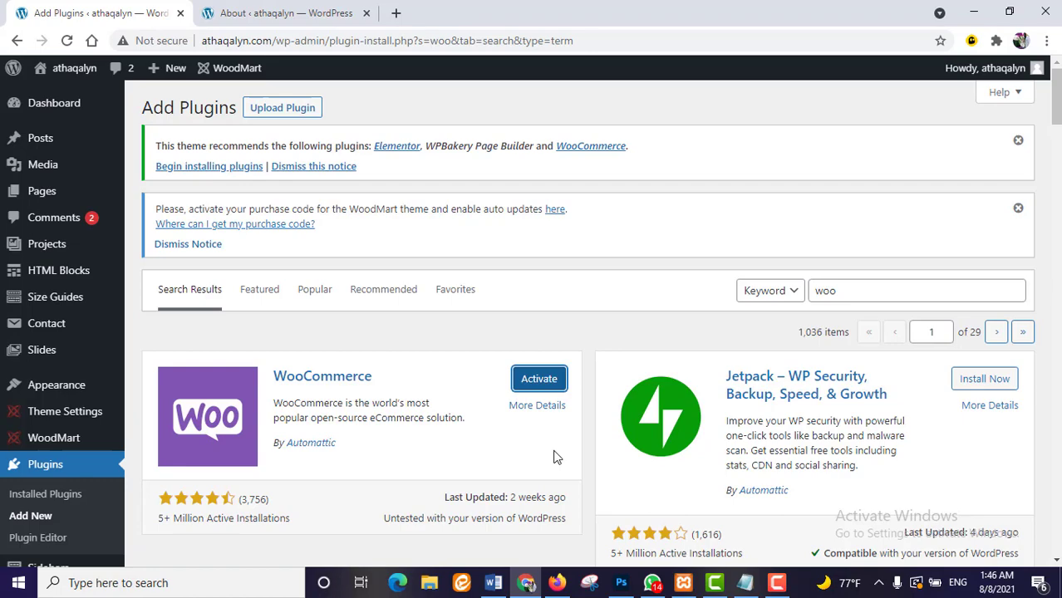
{"action": "left_click", "coordinate": [540, 380]}
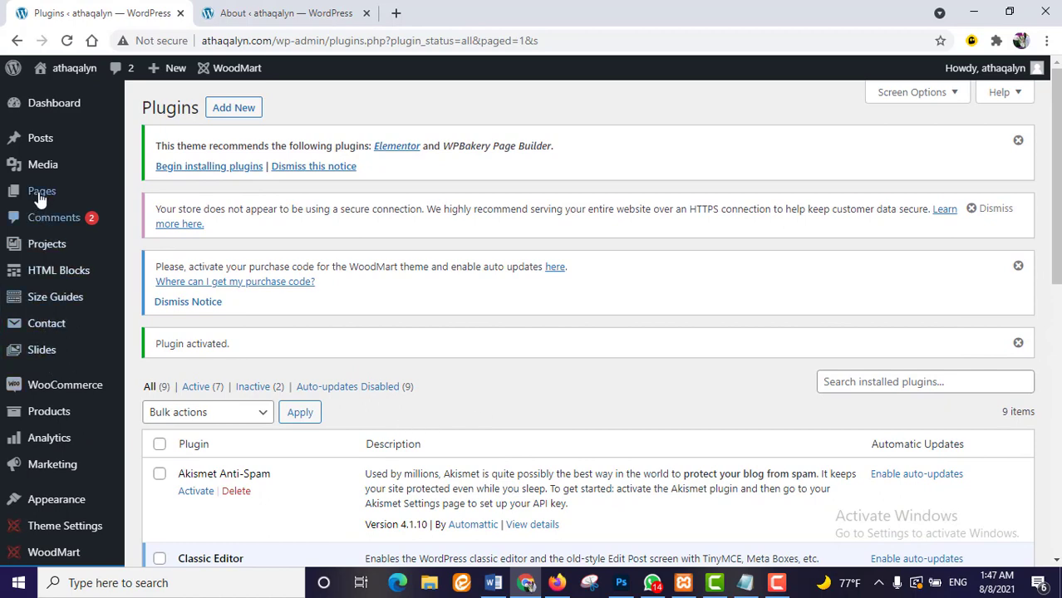
- Open the About WordPress page, then the WooCommerce Home setup checklist
{"action": "mouse_move", "coordinate": [39, 199]}
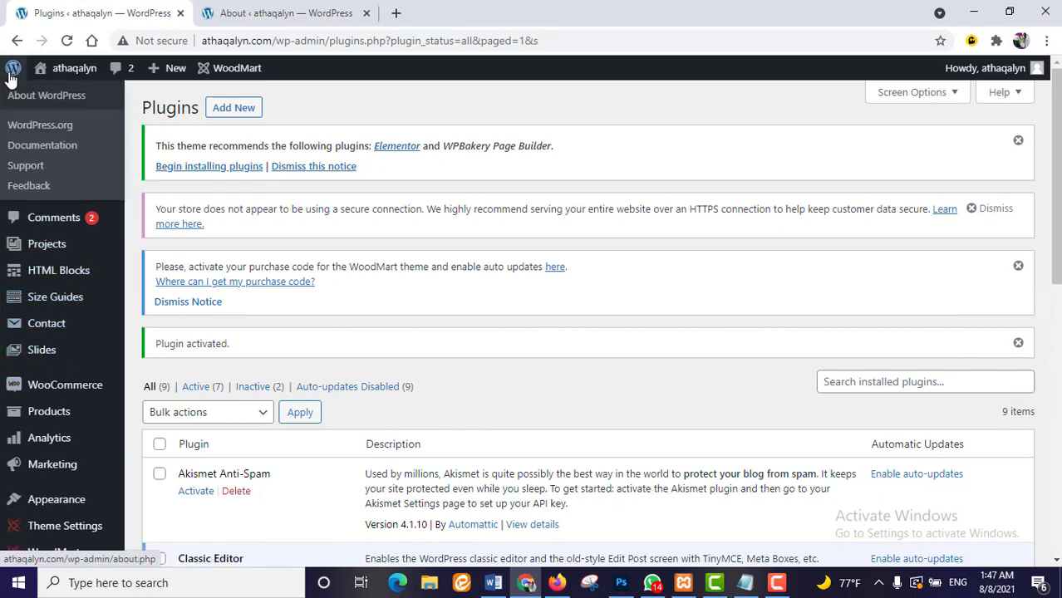
{"action": "left_click", "coordinate": [12, 70]}
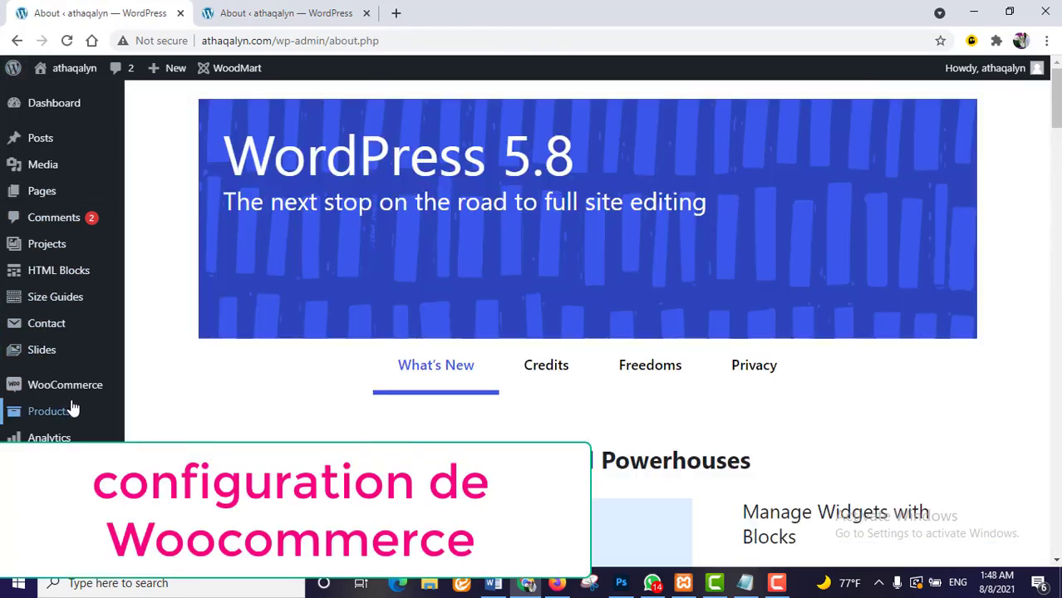
{"action": "mouse_move", "coordinate": [71, 387]}
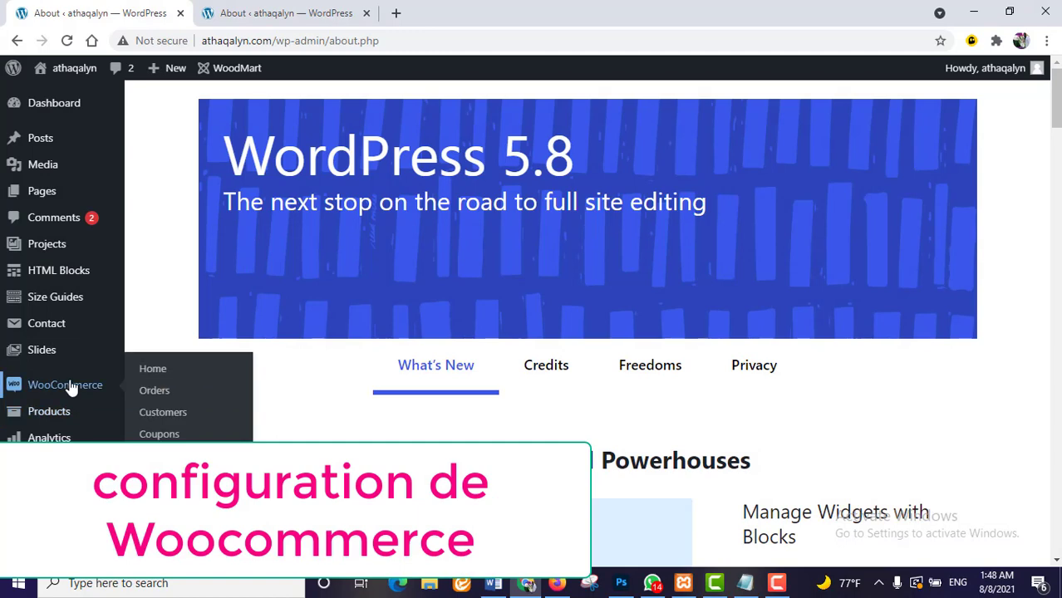
{"action": "left_click", "coordinate": [71, 387]}
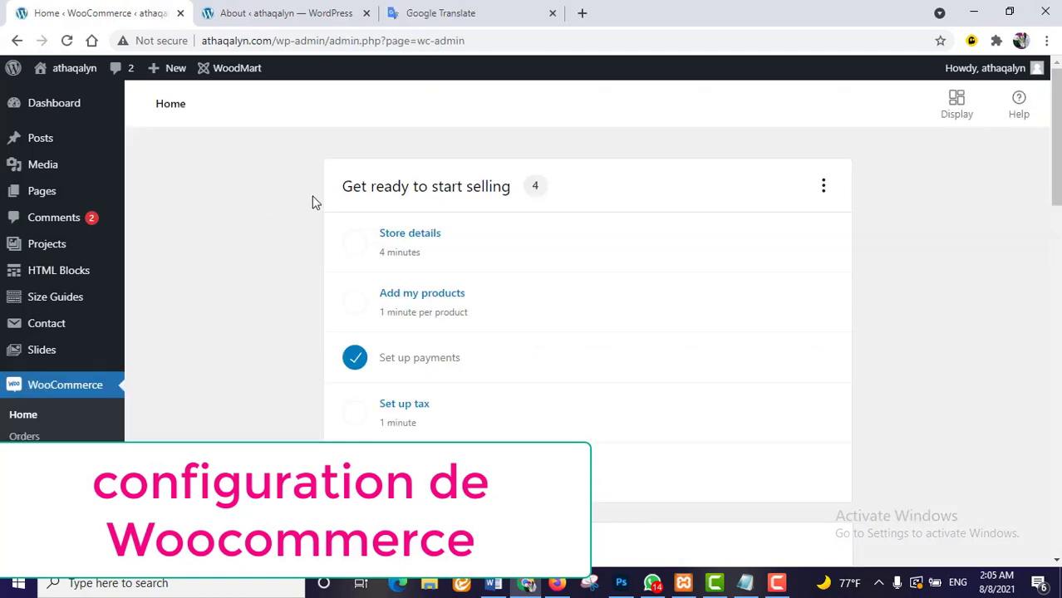
- Start Store details, paste the street address, and set the region to Iran — Razavi Khorasan
{"action": "left_click", "coordinate": [420, 255]}
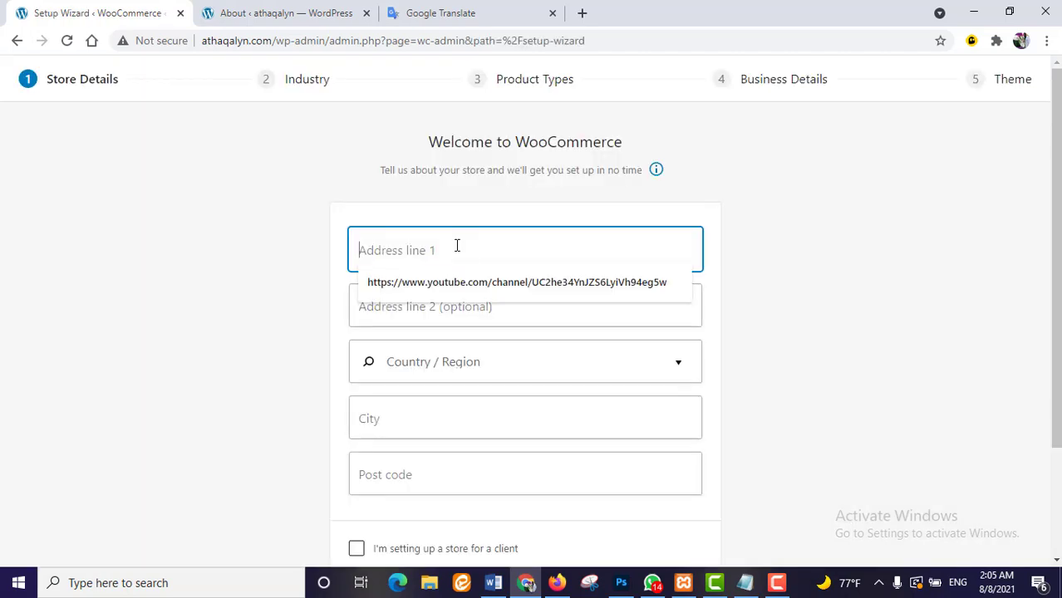
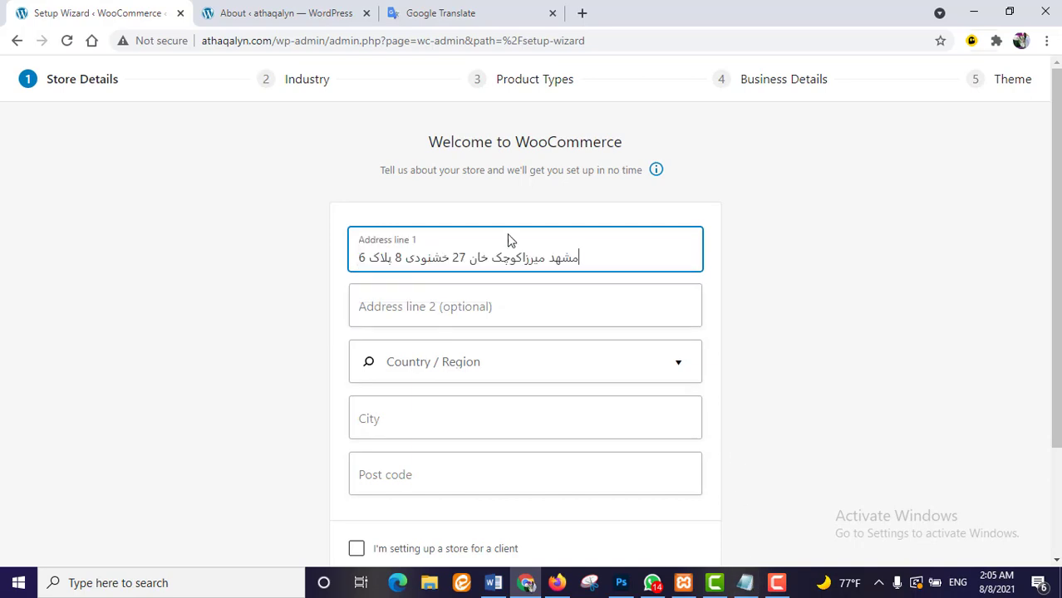
{"action": "scroll", "coordinate": [511, 316], "scroll_direction": "down", "scroll_amount": 3}
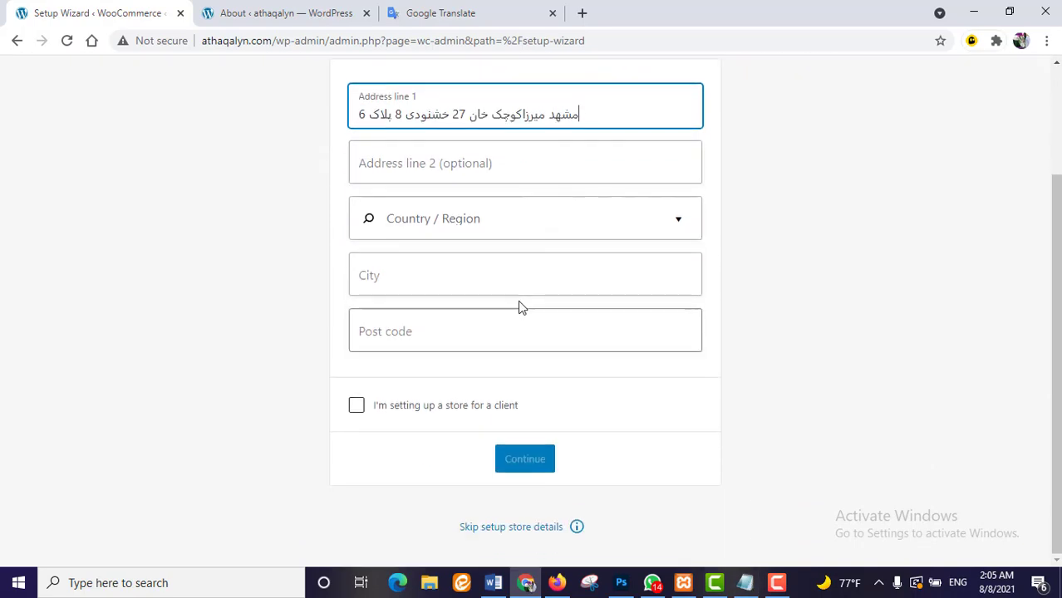
{"action": "left_click", "coordinate": [474, 225]}
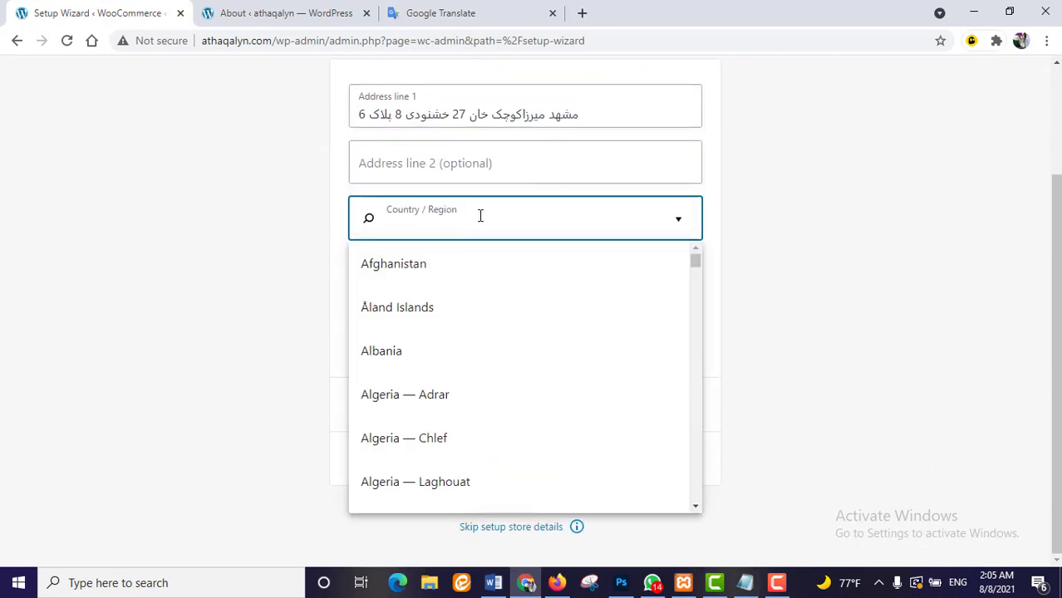
{"action": "type", "text": "iran"}
{"action": "left_click", "coordinate": [559, 283]}
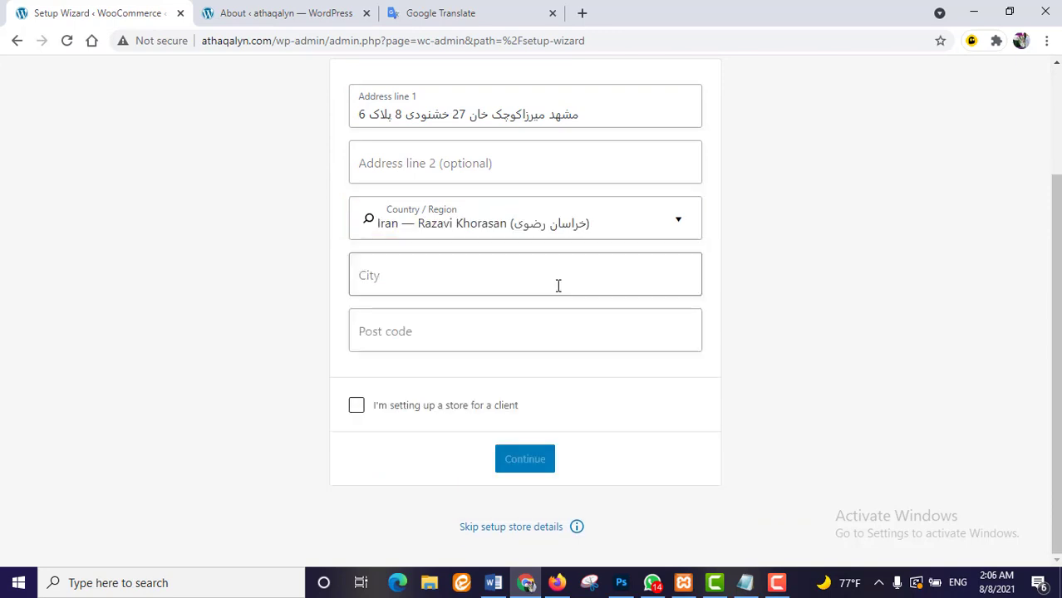
- Enter the store's city and post code, mark it as a client store, and continue
{"action": "left_click", "coordinate": [536, 279]}
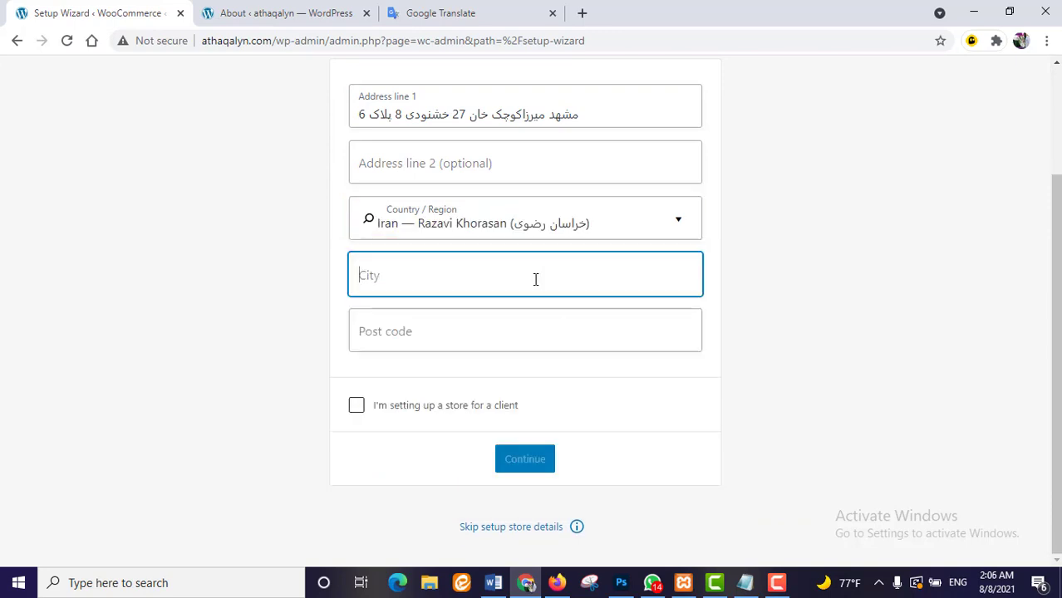
{"action": "left_click_drag", "start_coordinate": [602, 113], "coordinate": [562, 118]}
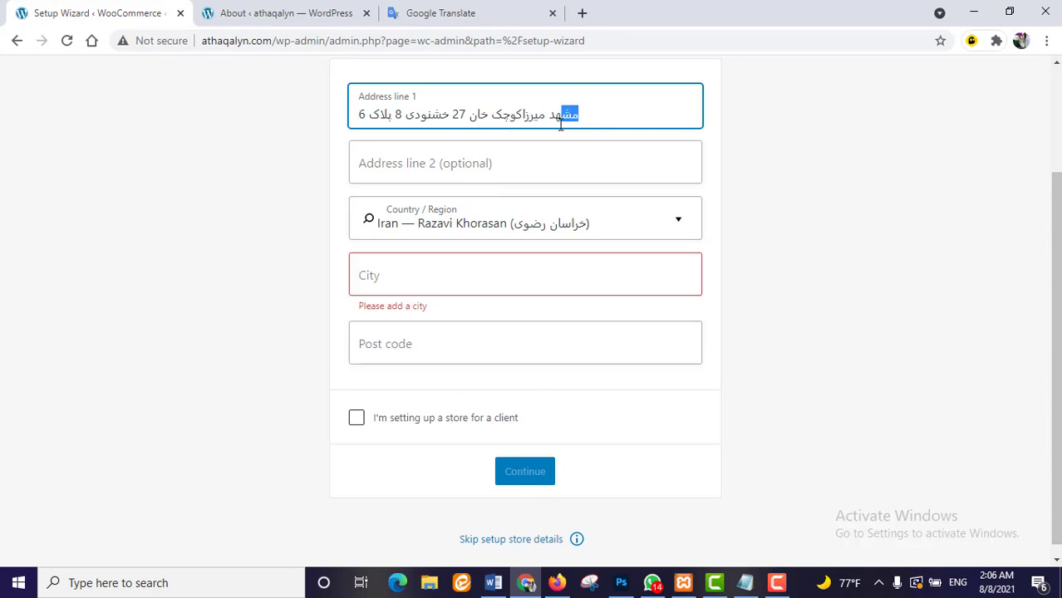
{"action": "left_click", "coordinate": [486, 278]}
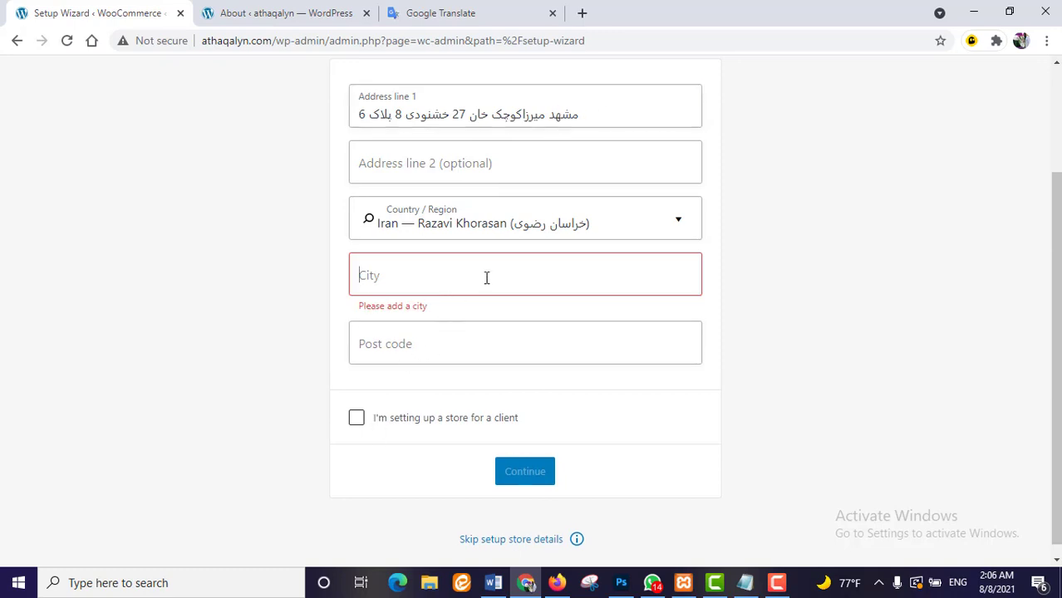
{"action": "type", "text": "mas"}
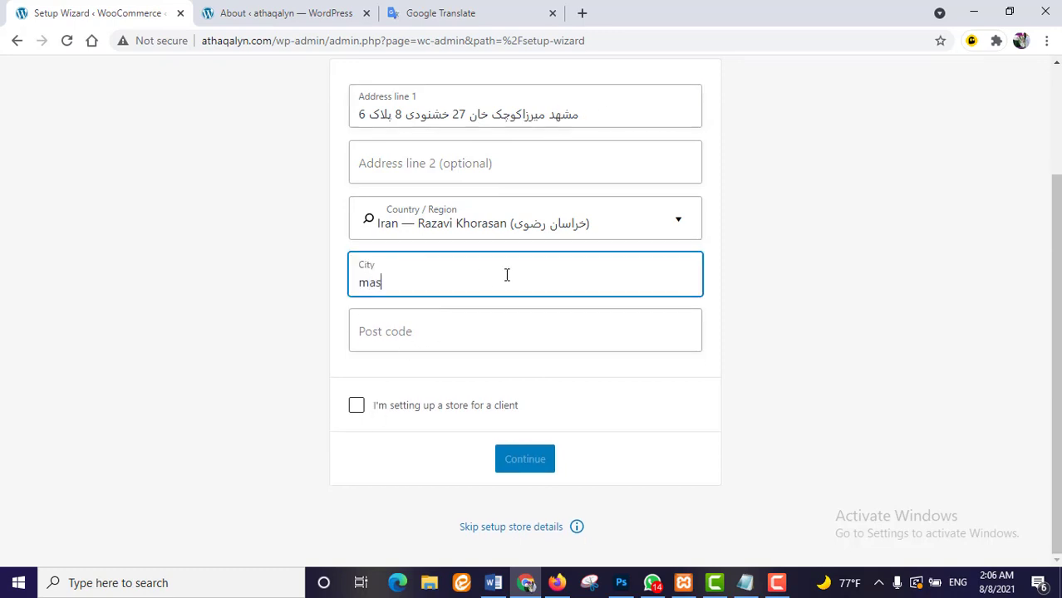
{"action": "type", "text": "hhad"}
{"action": "left_click", "coordinate": [474, 338]}
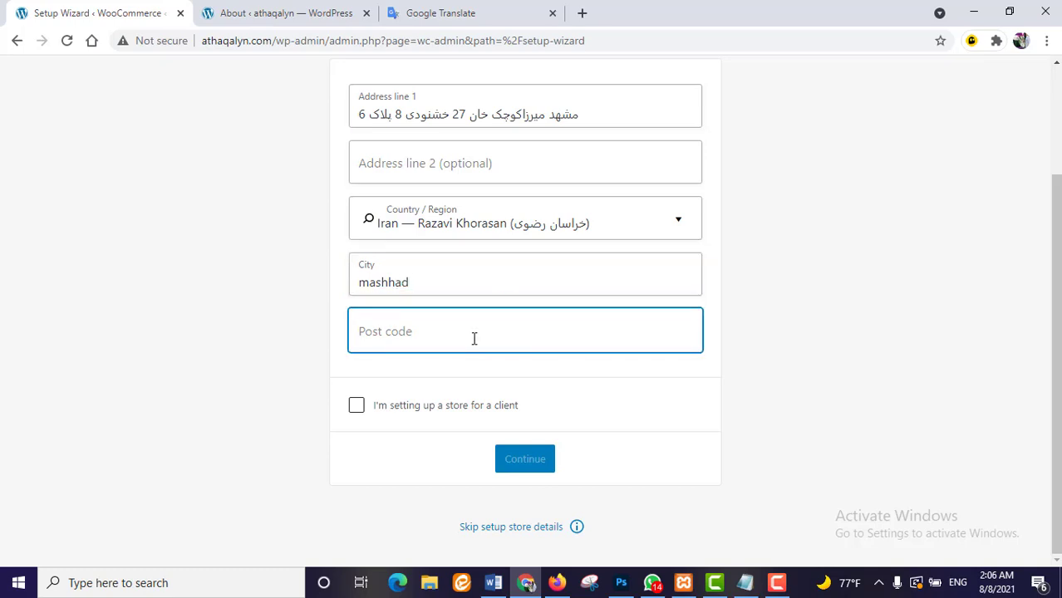
{"action": "type", "text": "8324834"}
{"action": "left_click", "coordinate": [356, 406]}
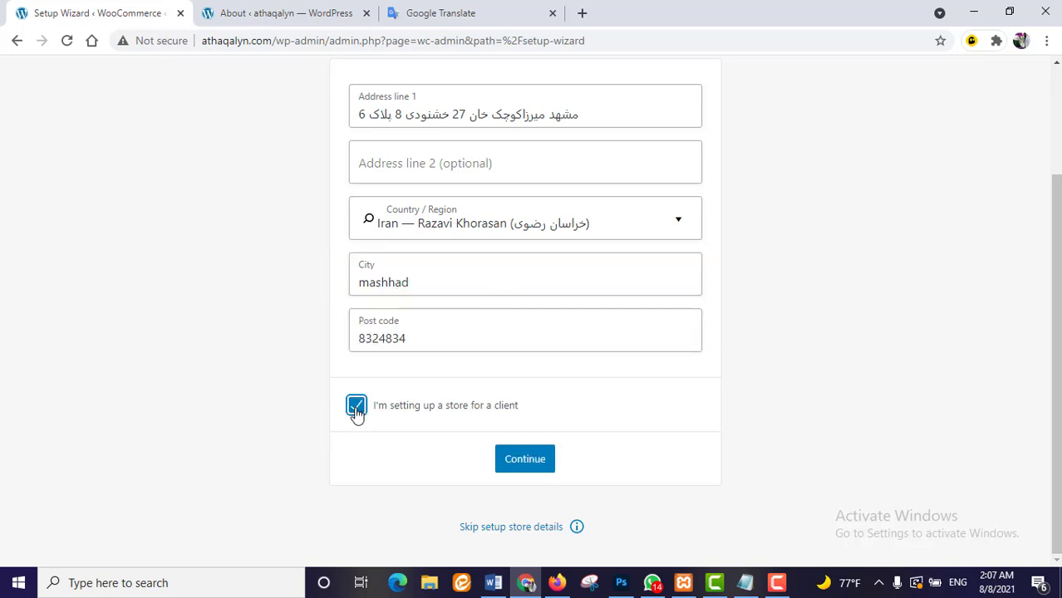
{"action": "left_click", "coordinate": [518, 460]}
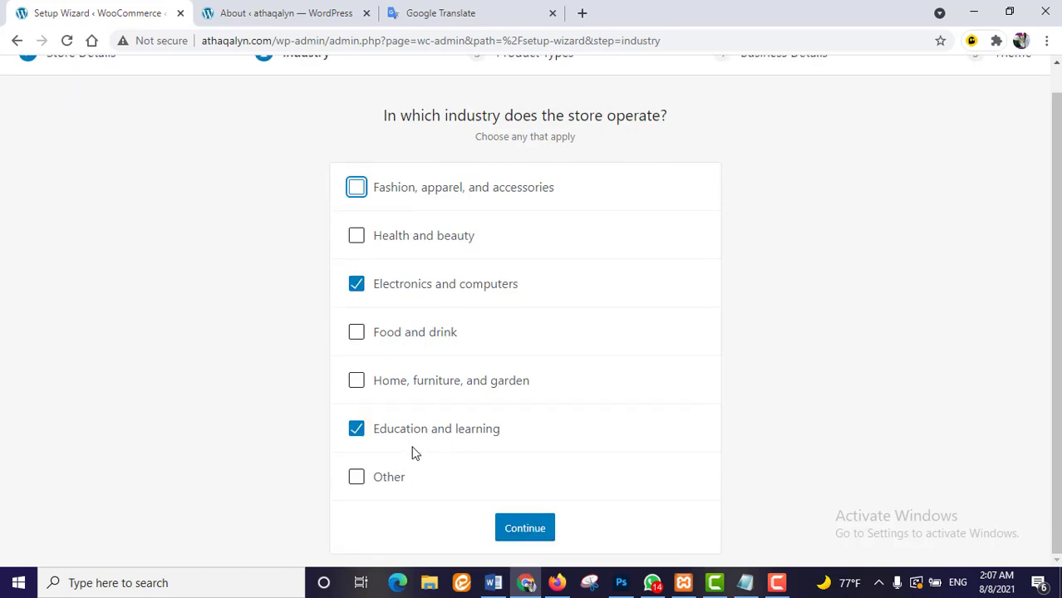
- Confirm Electronics and computers and Education and learning, then choose Physical products and Downloads
{"action": "left_click", "coordinate": [530, 533]}
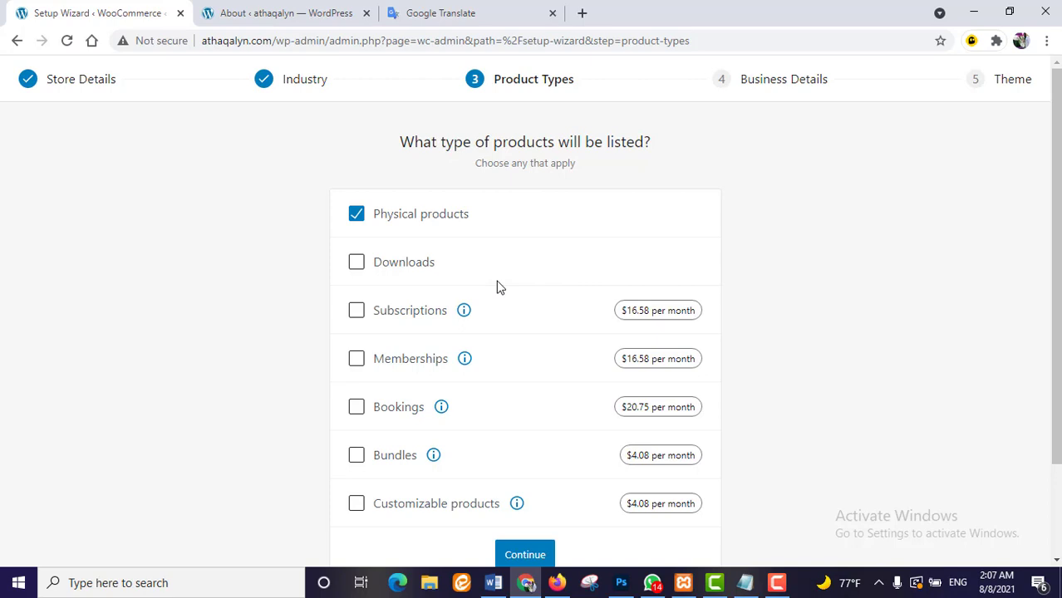
{"action": "left_click", "coordinate": [356, 268]}
{"action": "scroll", "coordinate": [541, 272], "scroll_direction": "down", "scroll_amount": 2}
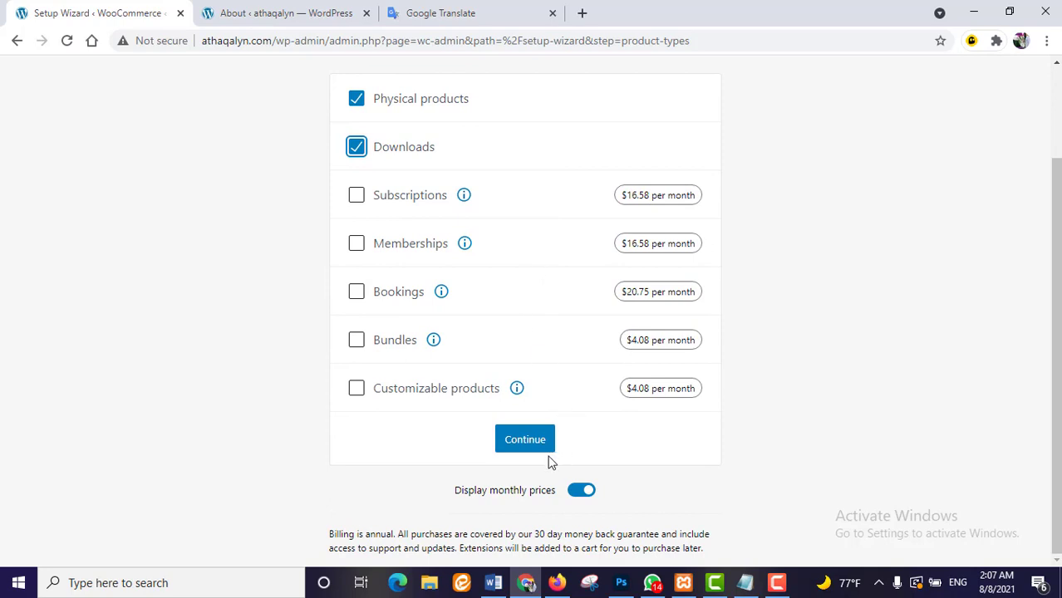
{"action": "left_click", "coordinate": [532, 440]}
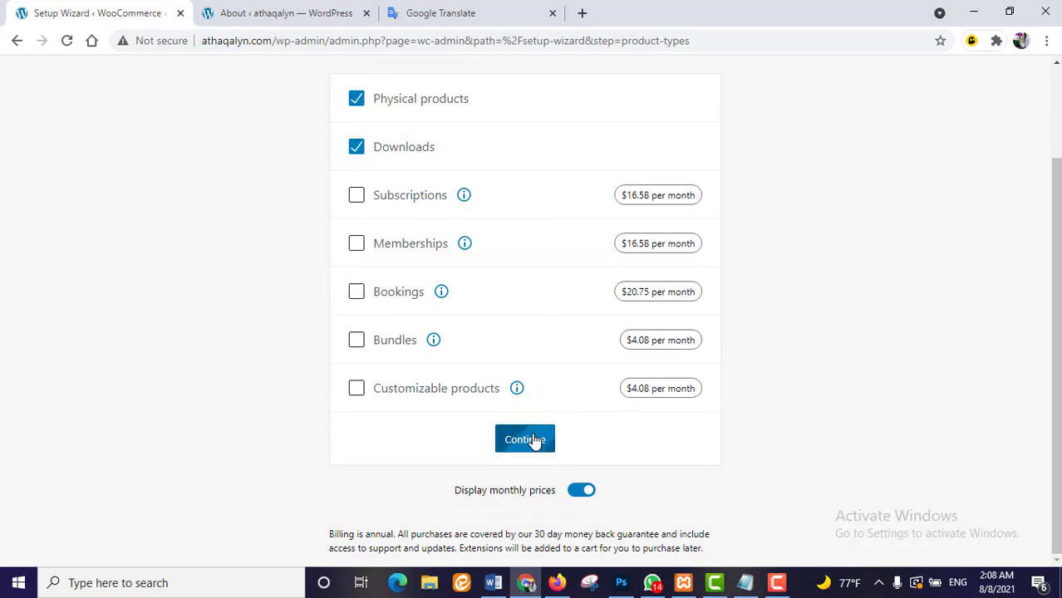
{"action": "left_click", "coordinate": [692, 314]}
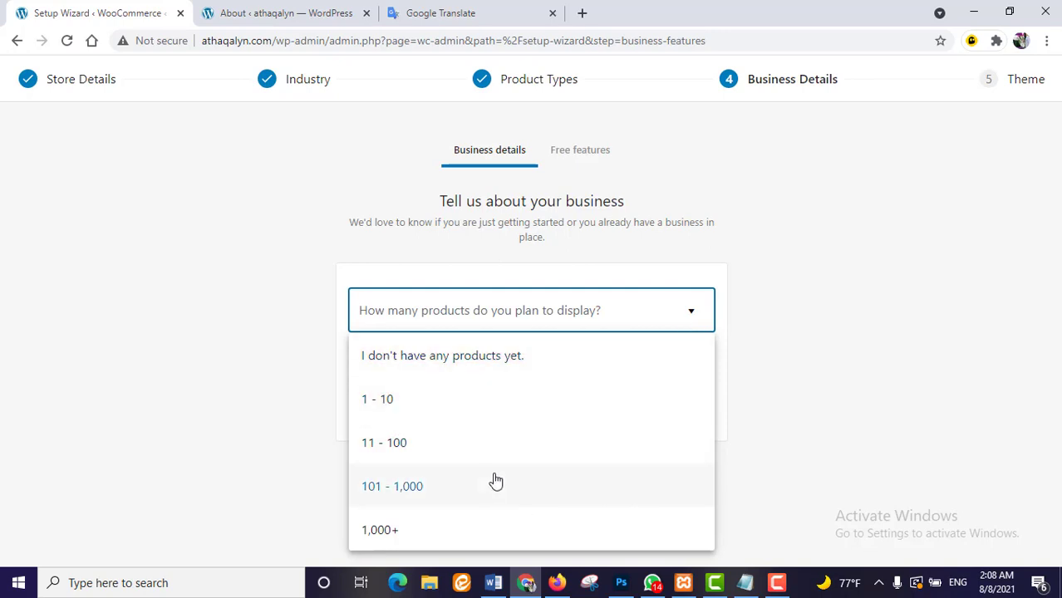
- Record 11–100 products, not selling elsewhere, and decline the recommended business features
{"action": "left_click", "coordinate": [453, 456]}
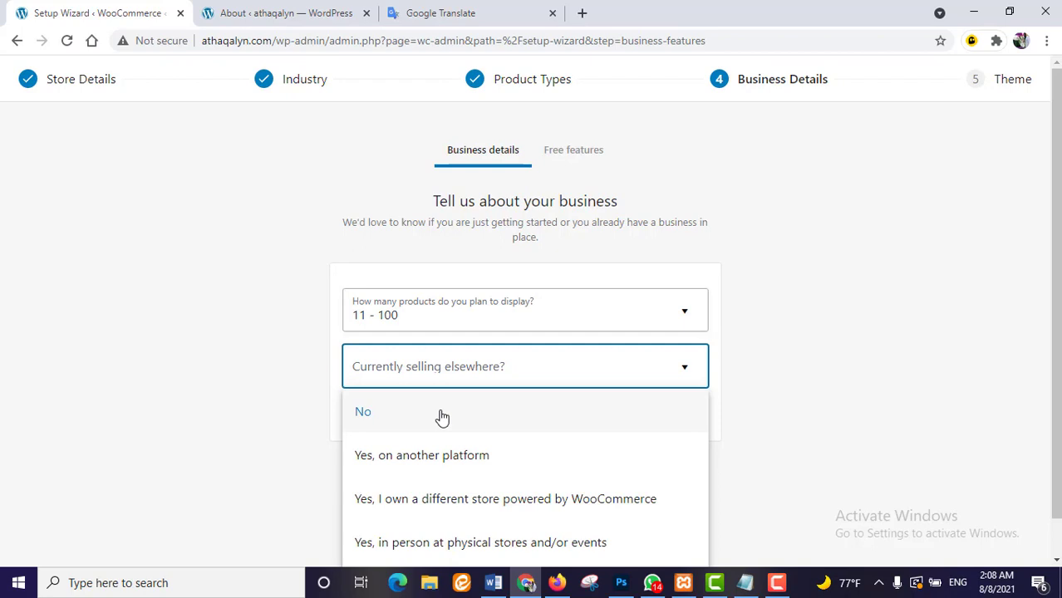
{"action": "left_click", "coordinate": [442, 415]}
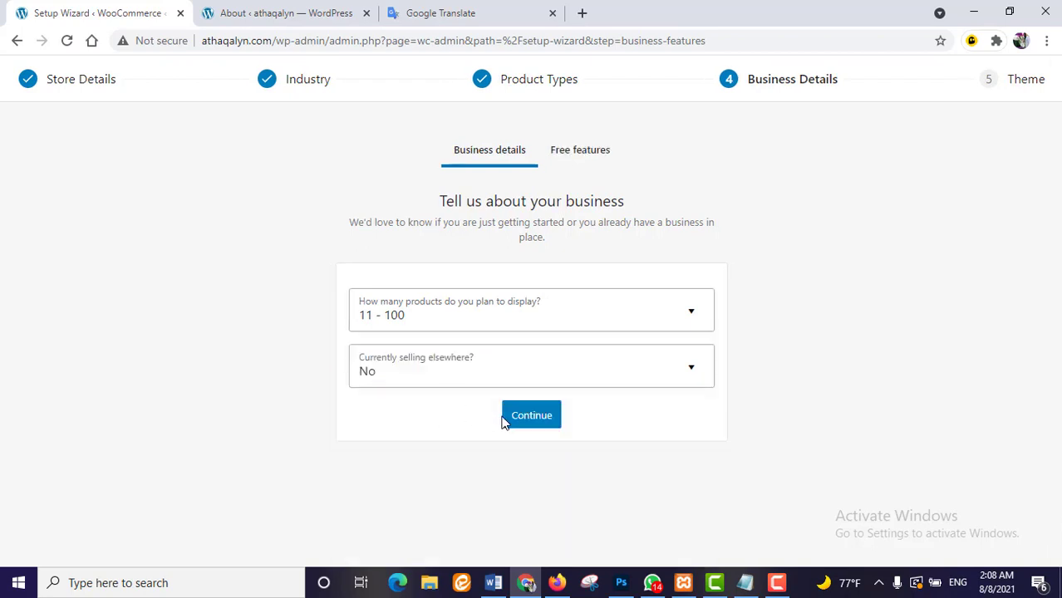
{"action": "left_click", "coordinate": [526, 416]}
{"action": "left_click", "coordinate": [544, 510]}
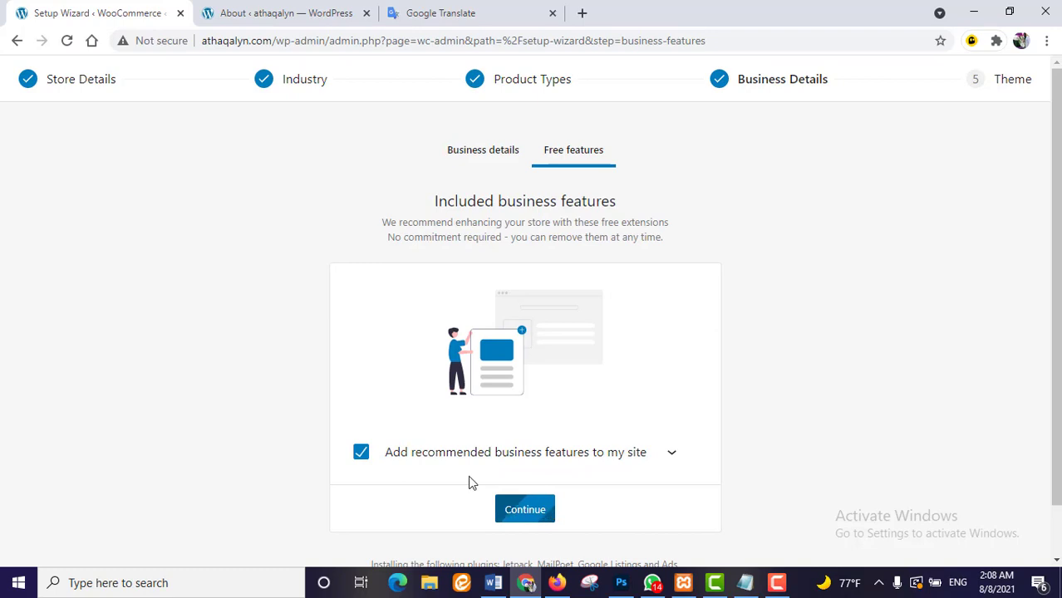
{"action": "left_click", "coordinate": [361, 456]}
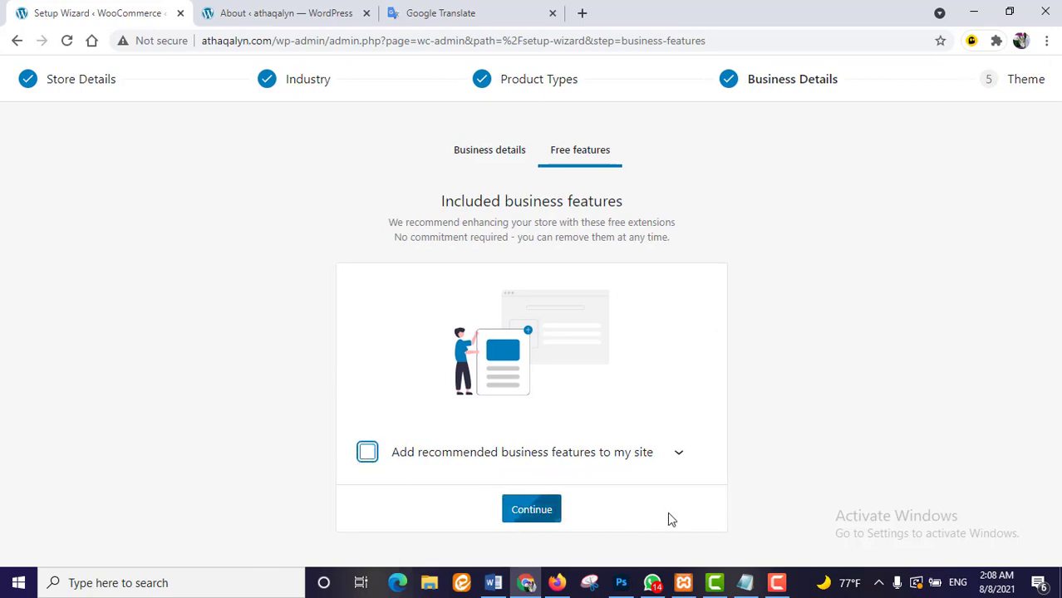
{"action": "left_click", "coordinate": [530, 509]}
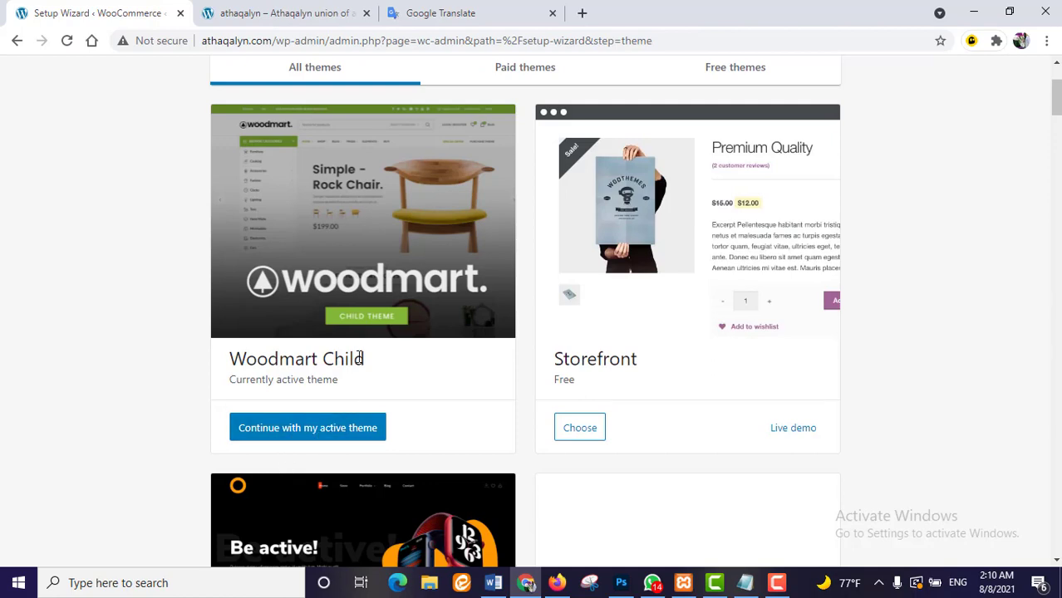
- Glance at the site's blog tab, then scroll through the wizard's theme cards
{"action": "left_click", "coordinate": [287, 13]}
{"action": "left_click", "coordinate": [129, 14]}
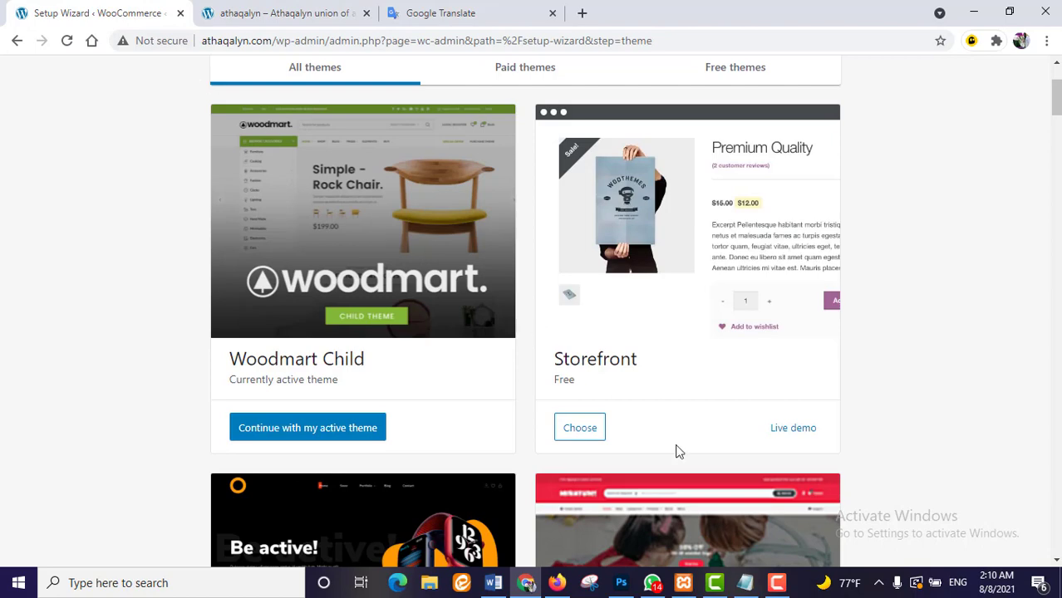
{"action": "scroll", "coordinate": [689, 448], "scroll_direction": "down", "scroll_amount": 3}
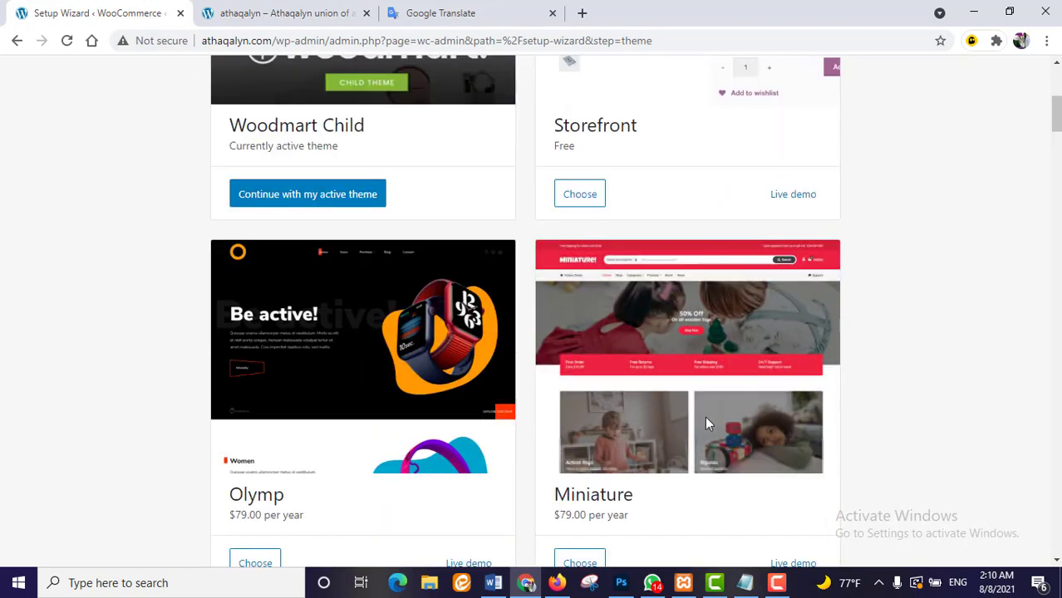
{"action": "scroll", "coordinate": [356, 365], "scroll_direction": "up", "scroll_amount": 2}
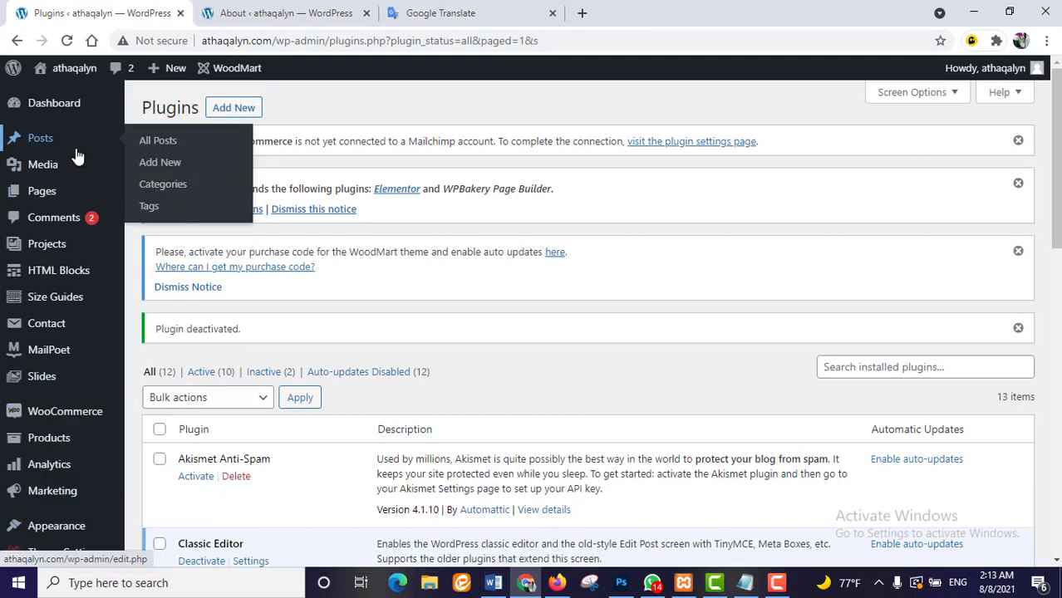
- Review the payment methods under WooCommerce Settings > Payments, then switch to the other admin tab
{"action": "mouse_move", "coordinate": [57, 297]}
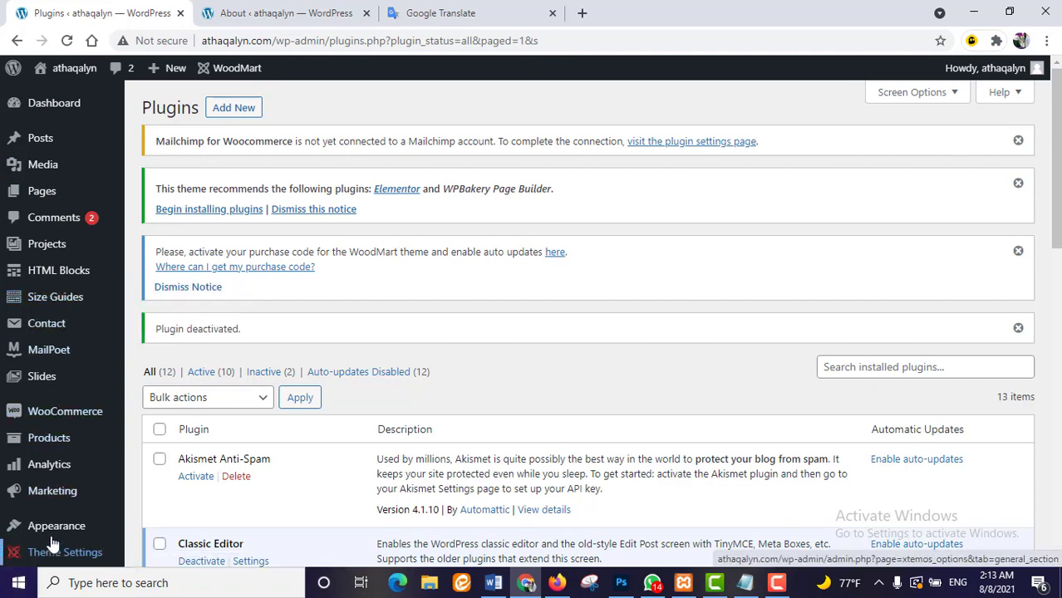
{"action": "mouse_move", "coordinate": [71, 413]}
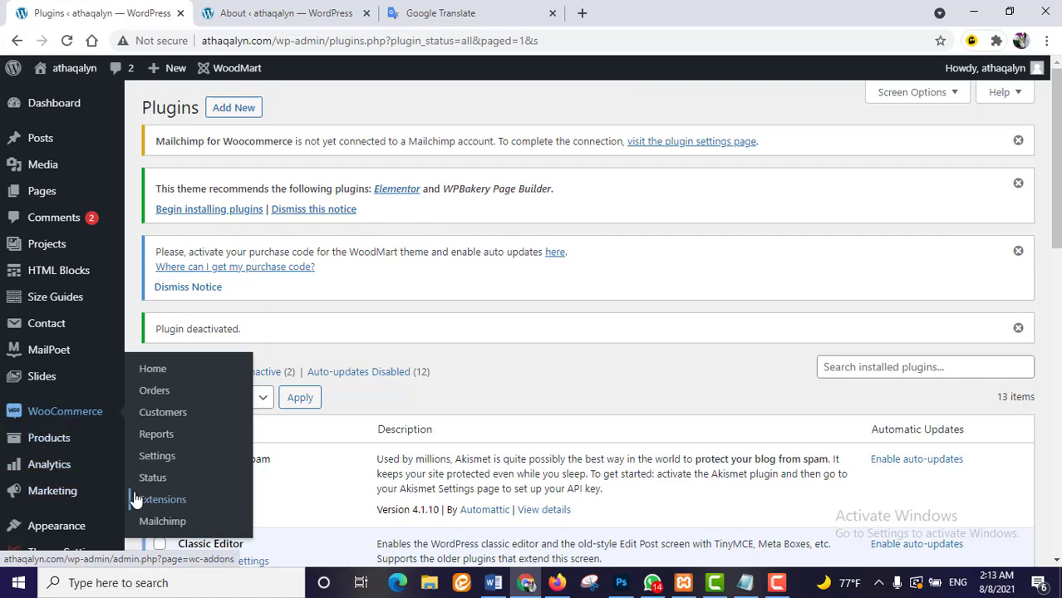
{"action": "left_click", "coordinate": [174, 461]}
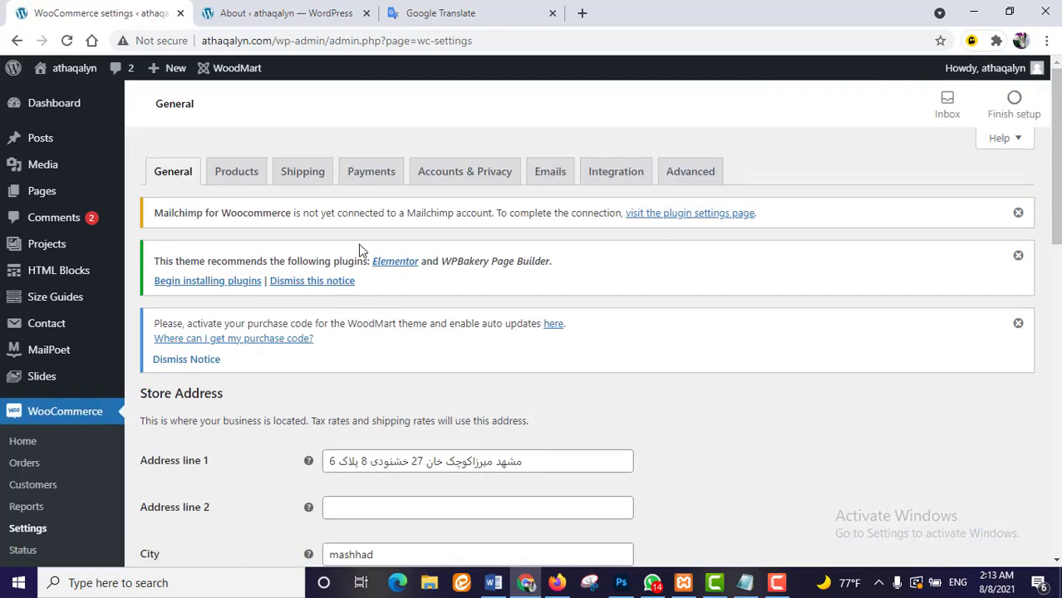
{"action": "left_click", "coordinate": [375, 172]}
{"action": "scroll", "coordinate": [444, 394], "scroll_direction": "down", "scroll_amount": 2}
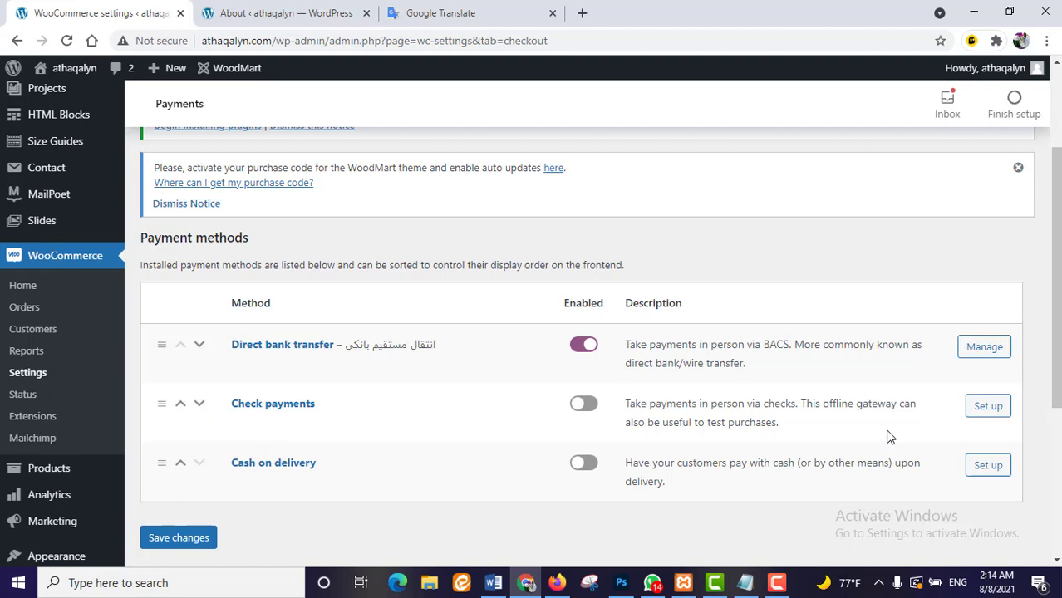
{"action": "left_click", "coordinate": [303, 11]}
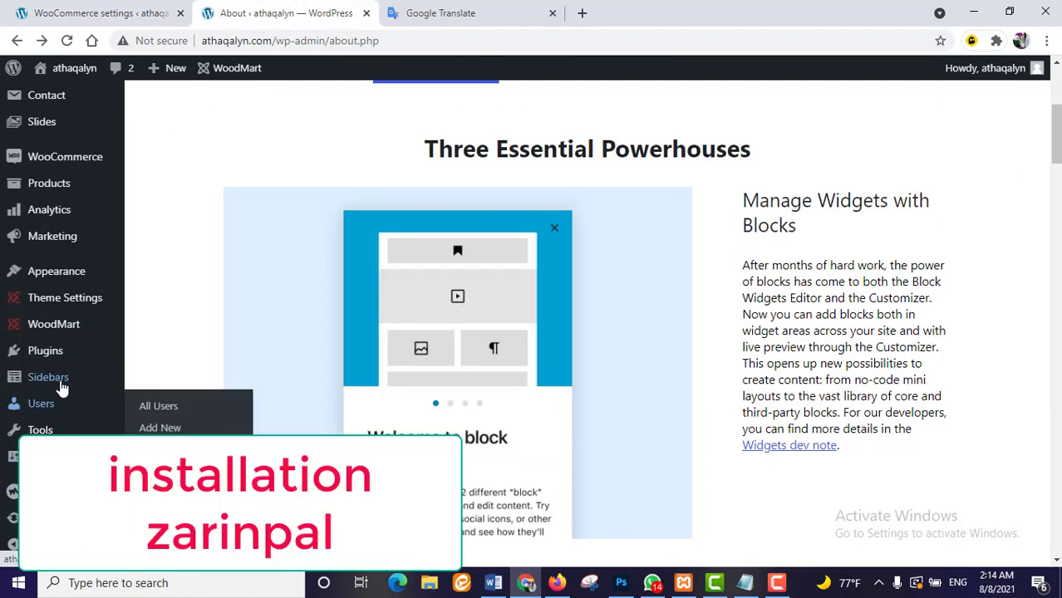
{"action": "scroll", "coordinate": [79, 297], "scroll_direction": "down", "scroll_amount": 1}
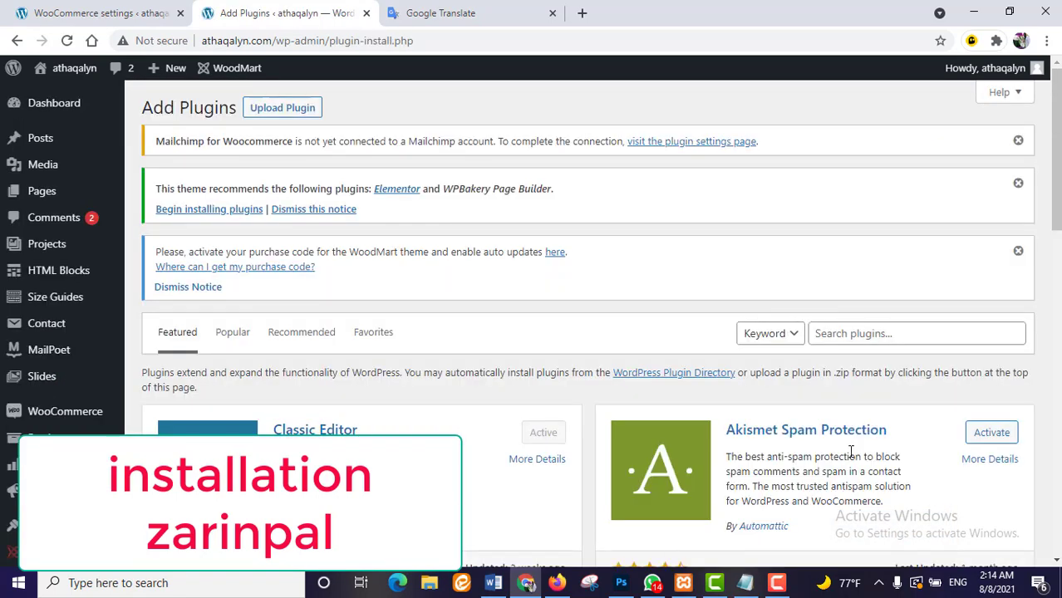
- Search for 'woocommerce zarinpal', then install and activate the Woocommerce Zarinpal Gateway plugin
{"action": "left_click", "coordinate": [878, 335]}
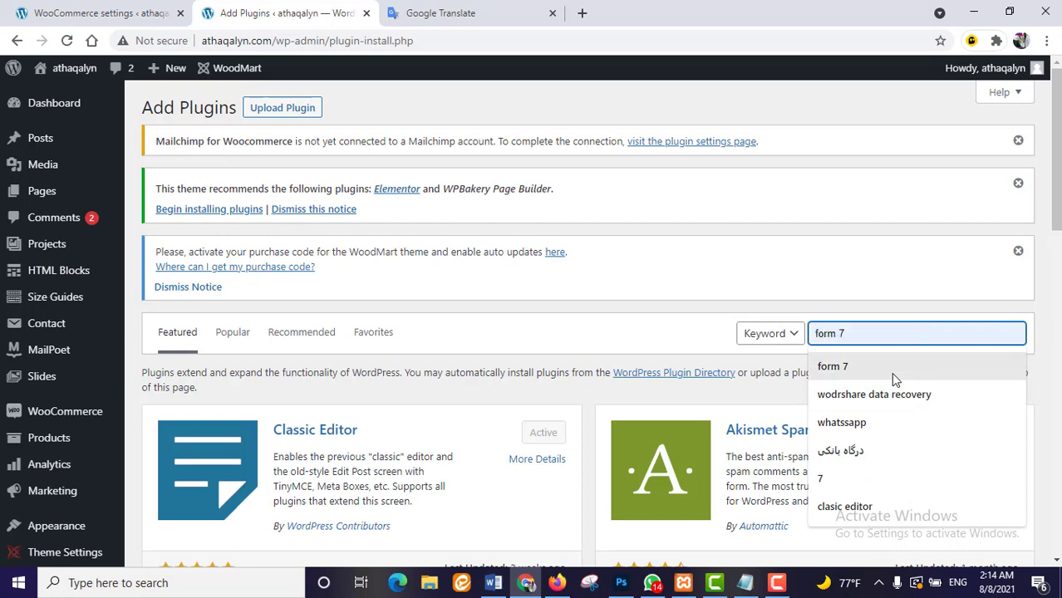
{"action": "type", "text": "woo"}
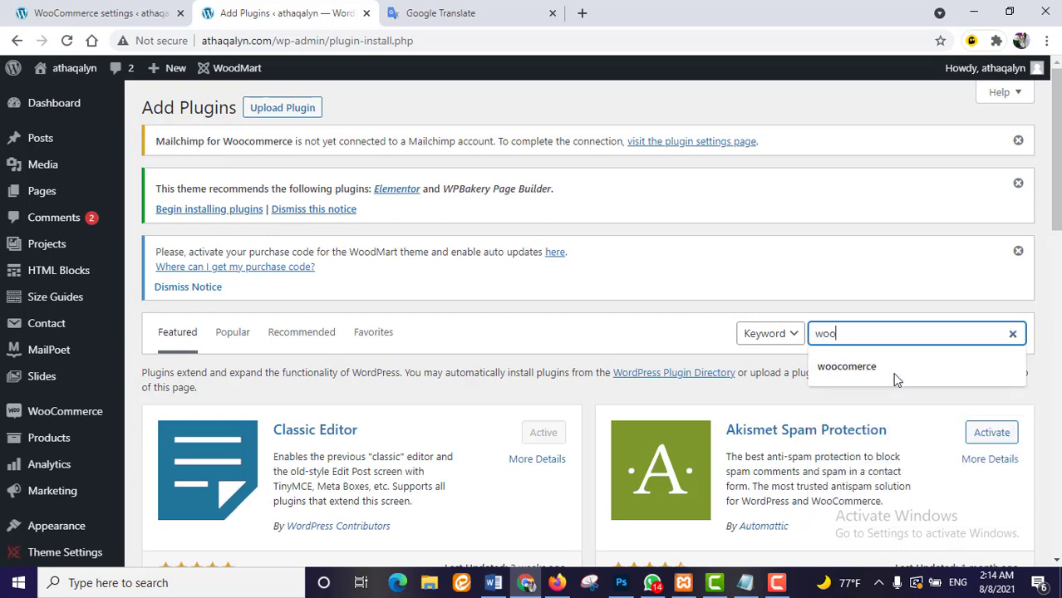
{"action": "left_click", "coordinate": [895, 373]}
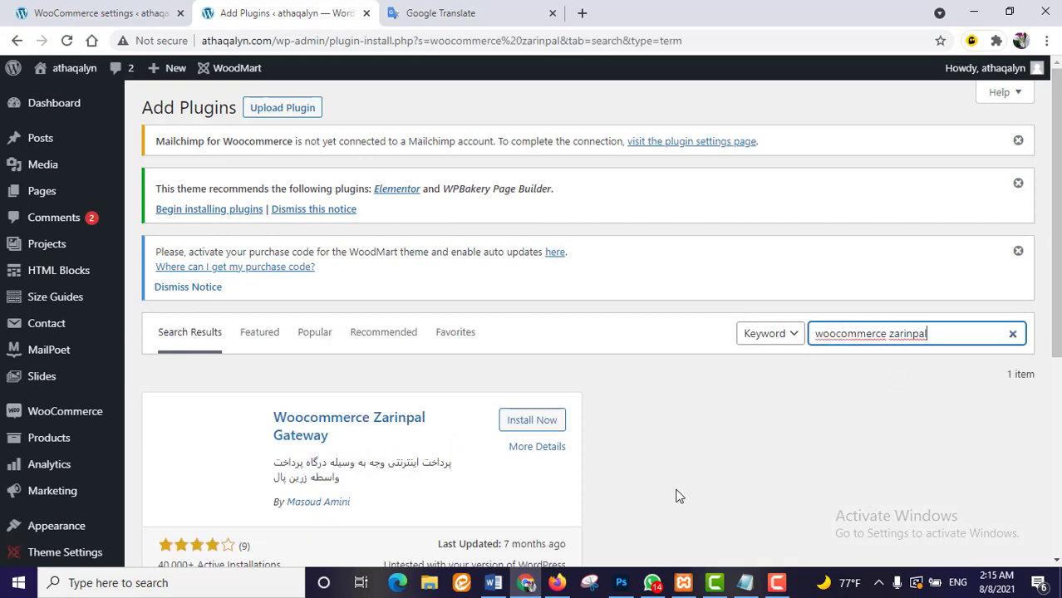
{"action": "left_click", "coordinate": [520, 424]}
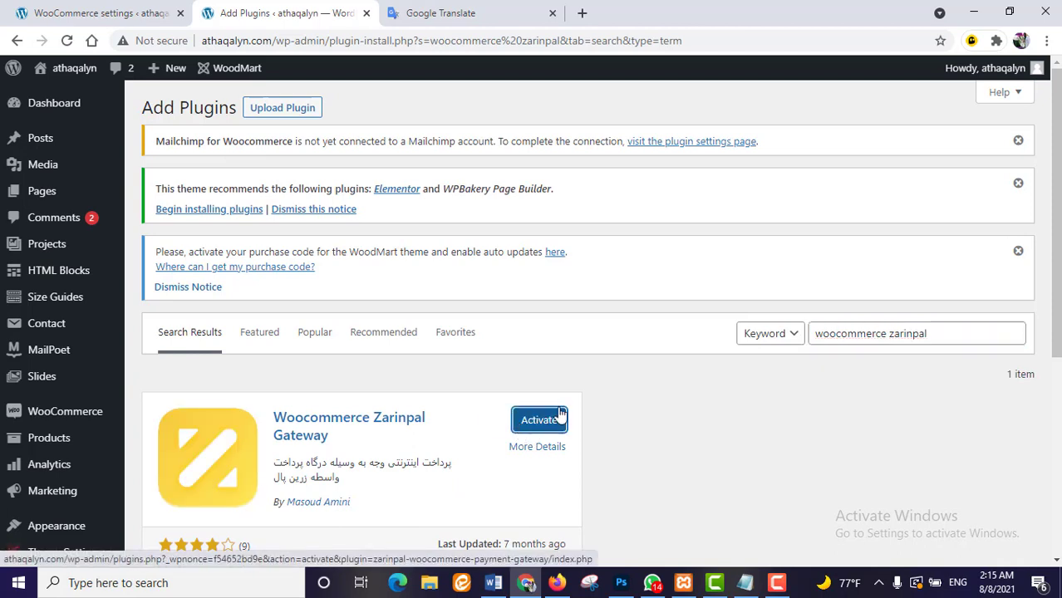
{"action": "left_click", "coordinate": [556, 423]}
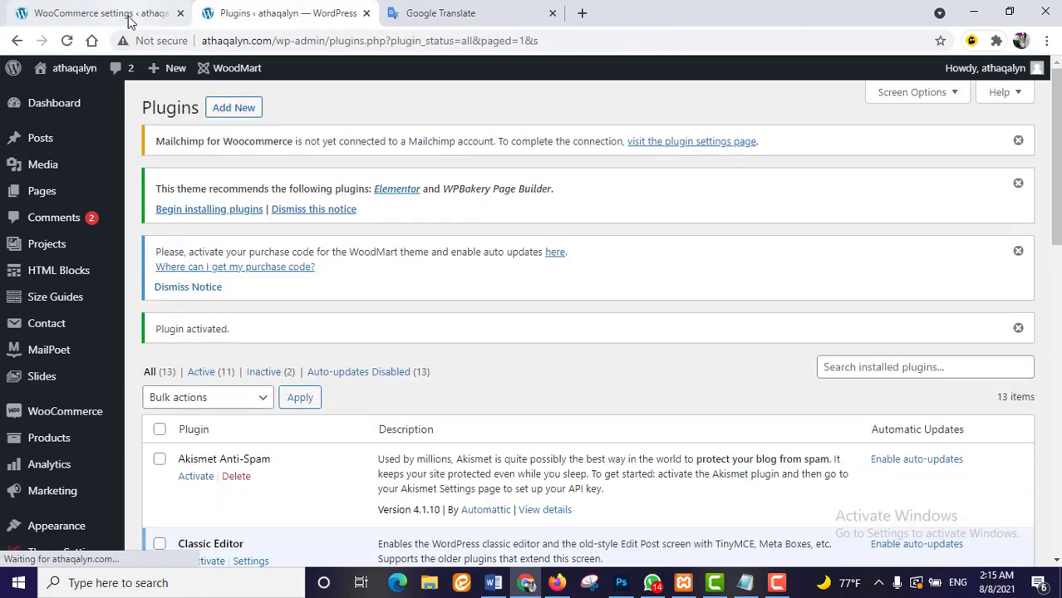
- Reload the WooCommerce Payments settings so the Zarinpal gateway appears in the list
{"action": "left_click", "coordinate": [128, 17]}
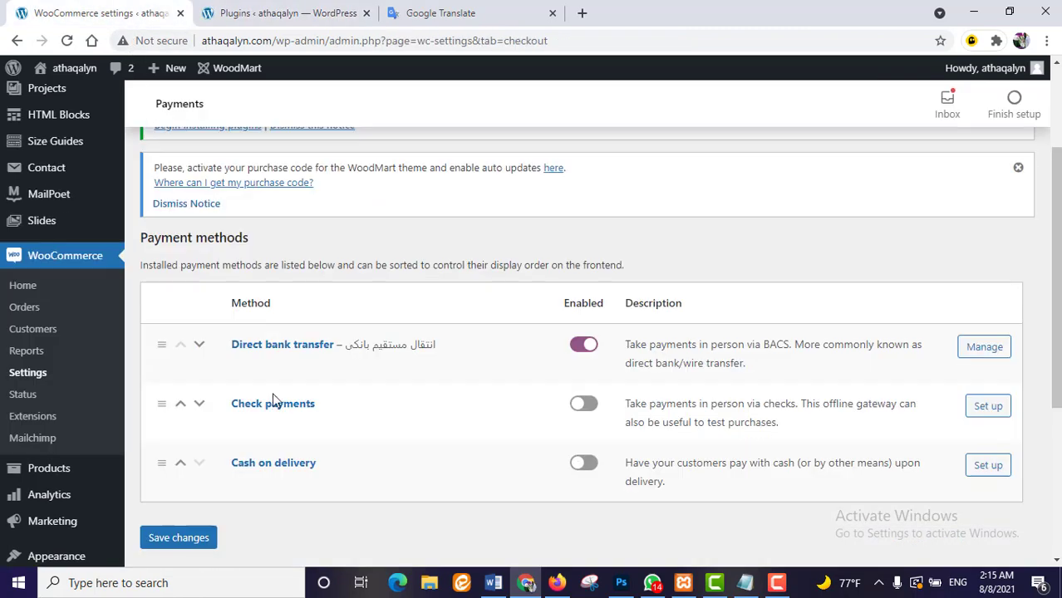
{"action": "left_click", "coordinate": [68, 40]}
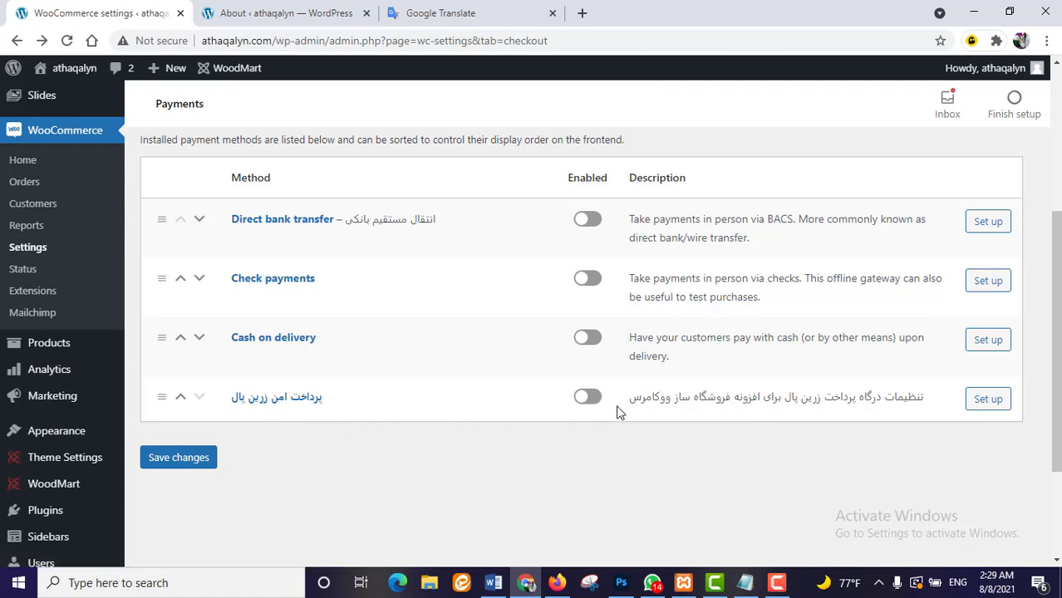
- In Direct bank transfer settings, add a first account with holder name, number and bank name
{"action": "left_click", "coordinate": [986, 222]}
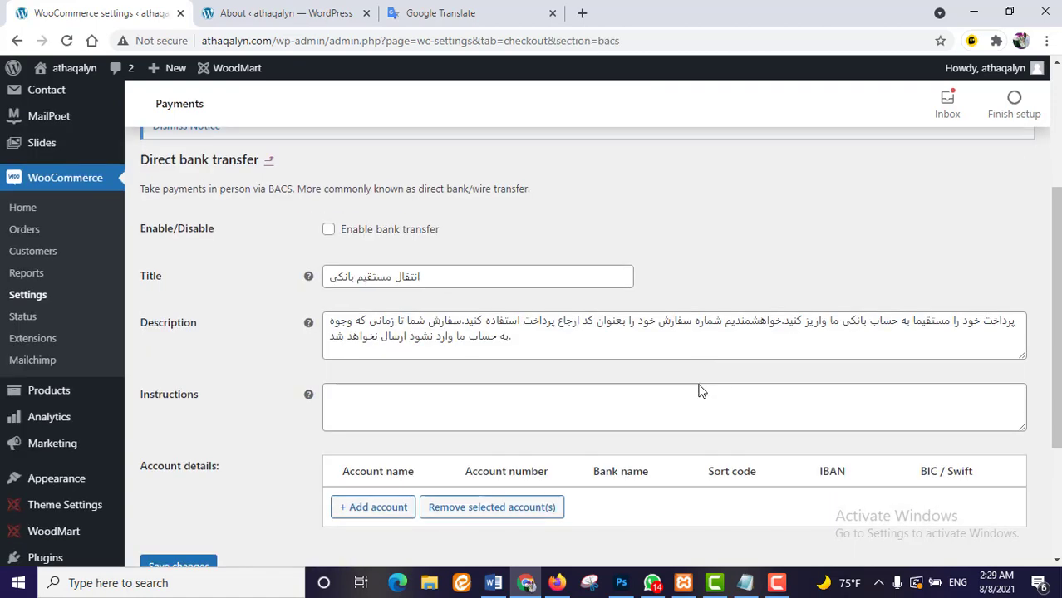
{"action": "scroll", "coordinate": [700, 390], "scroll_direction": "down", "scroll_amount": 3}
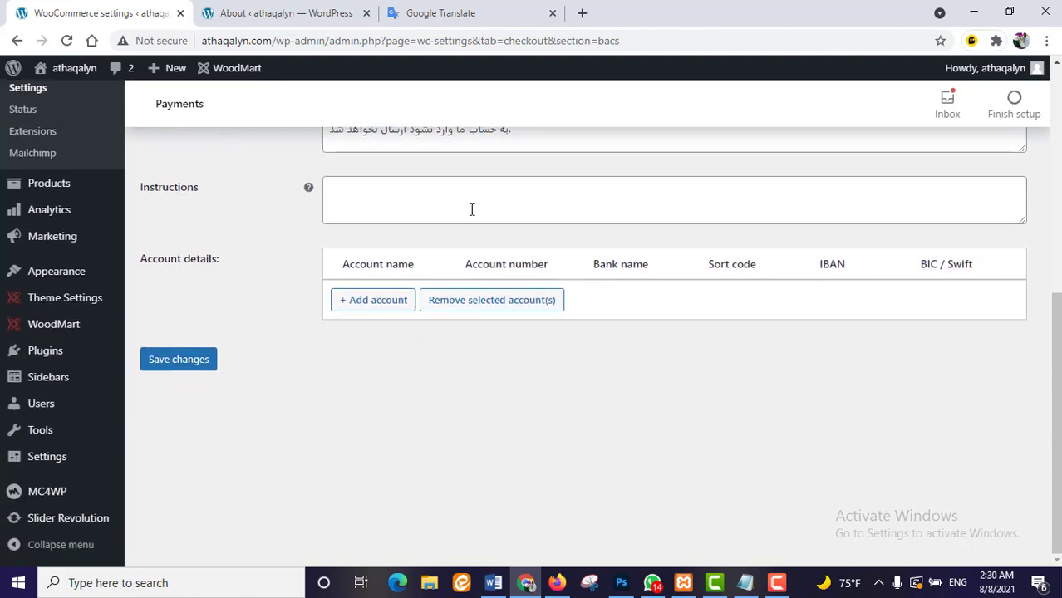
{"action": "left_click", "coordinate": [394, 302]}
{"action": "left_click", "coordinate": [416, 292]}
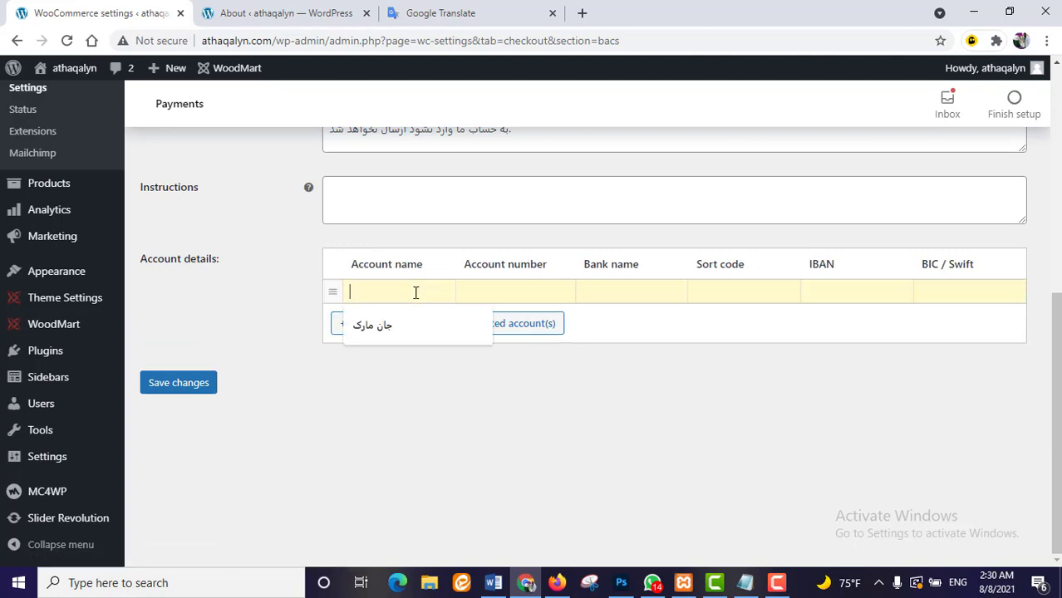
{"action": "left_click", "coordinate": [390, 331]}
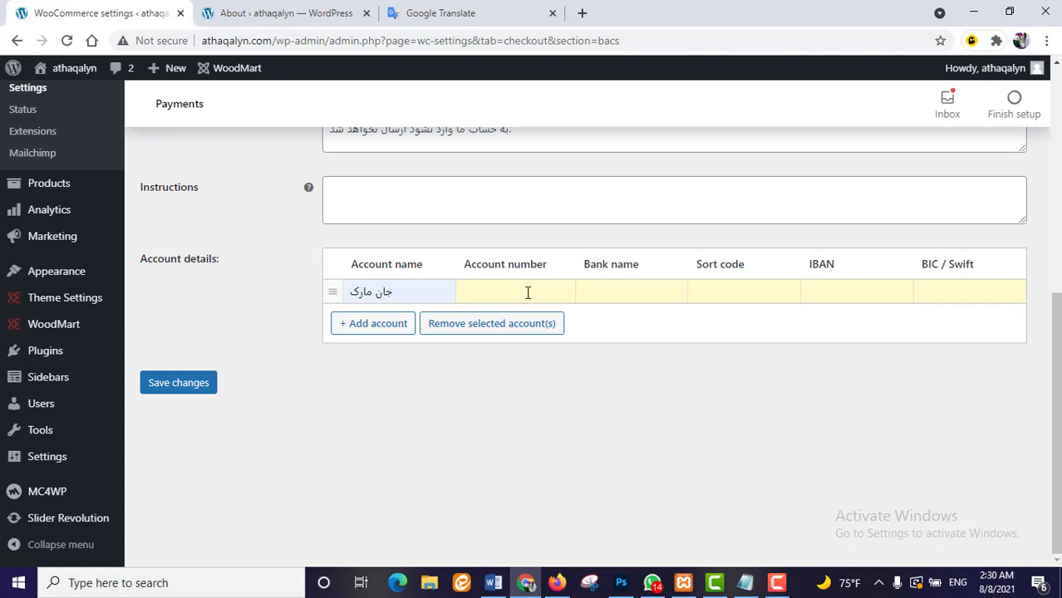
{"action": "key", "text": "ctrl+v"}
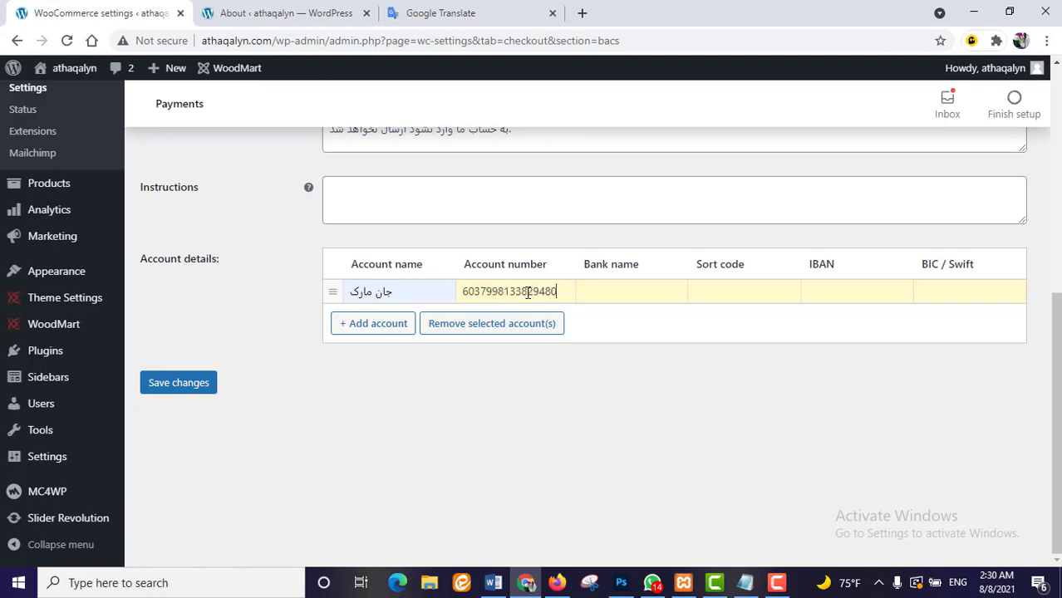
{"action": "left_click", "coordinate": [622, 295]}
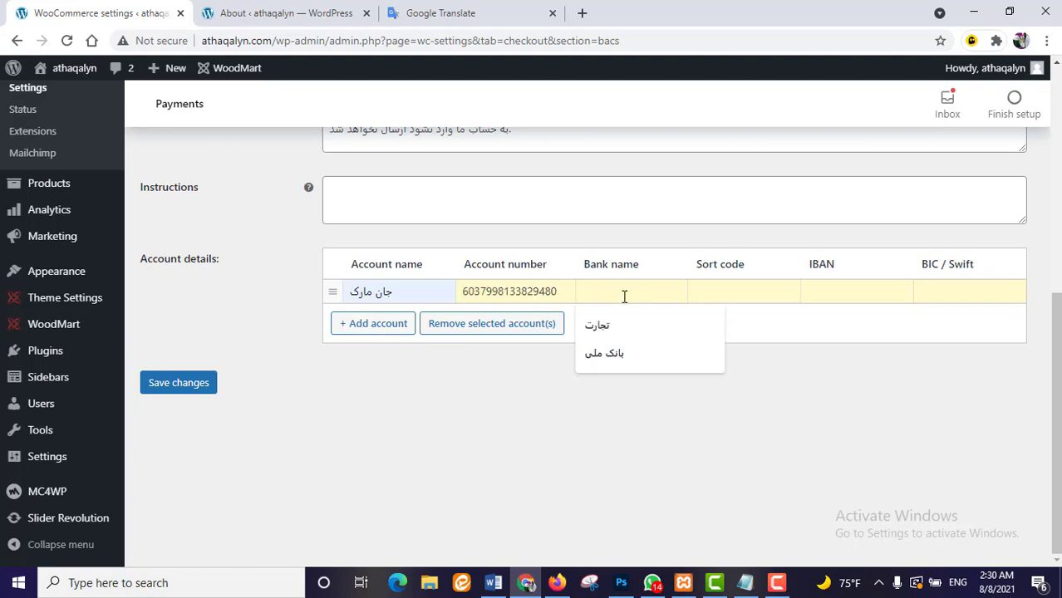
{"action": "left_click", "coordinate": [669, 359]}
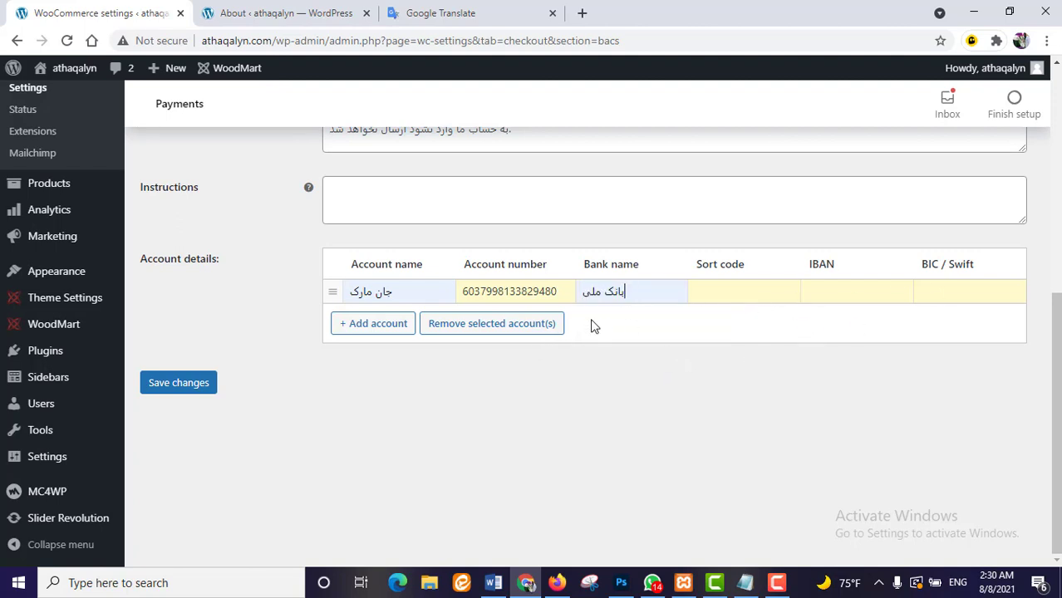
- Add a second bank account's details and save the Direct bank transfer settings
{"action": "left_click", "coordinate": [364, 330]}
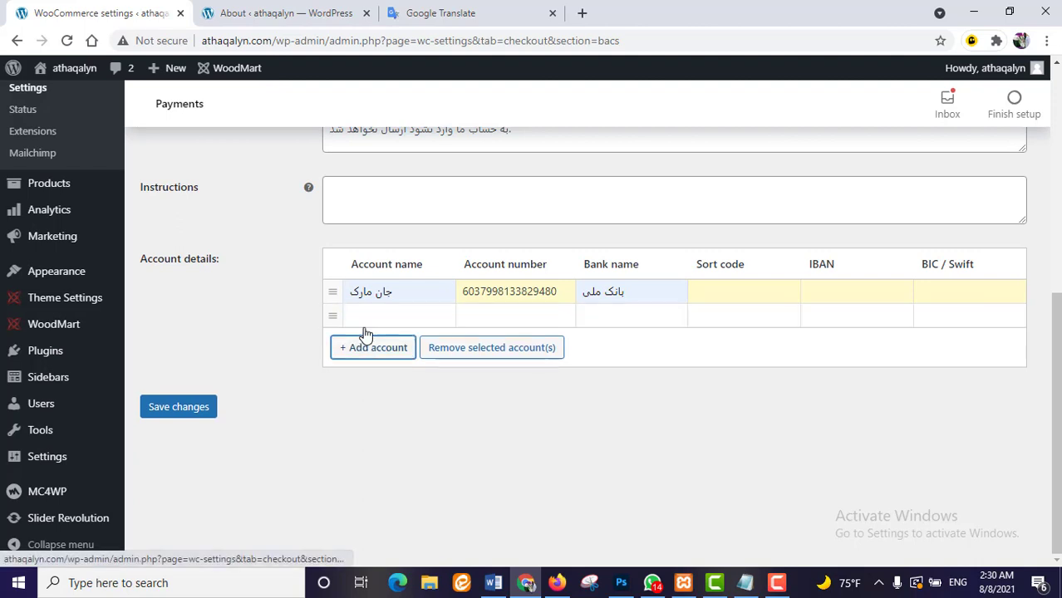
{"action": "left_click", "coordinate": [398, 320]}
{"action": "left_click", "coordinate": [379, 349]}
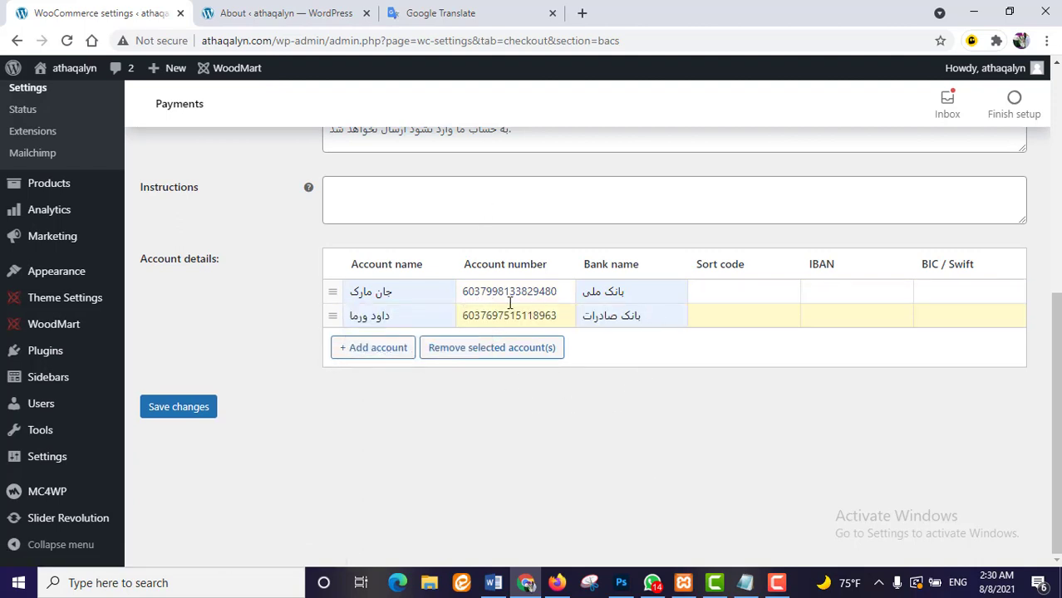
{"action": "left_click", "coordinate": [330, 299]}
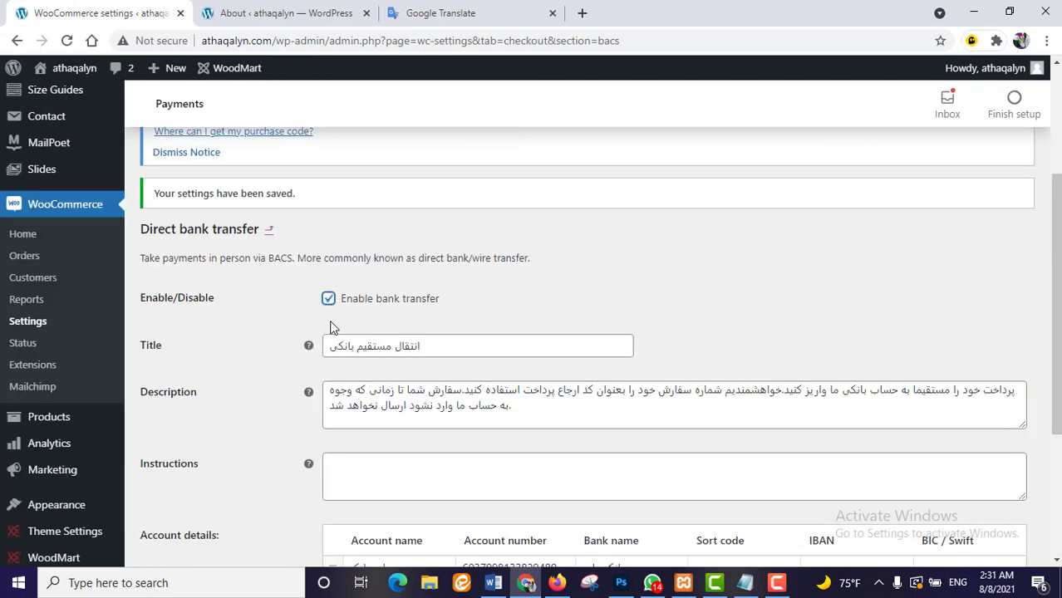
{"action": "scroll", "coordinate": [273, 356], "scroll_direction": "up", "scroll_amount": 3}
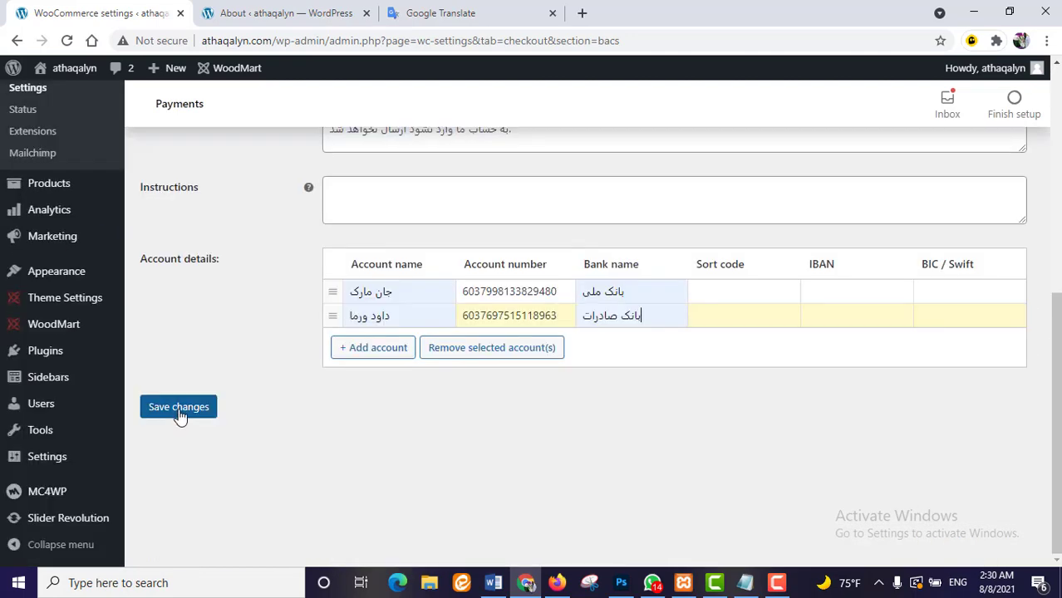
{"action": "left_click", "coordinate": [179, 413]}
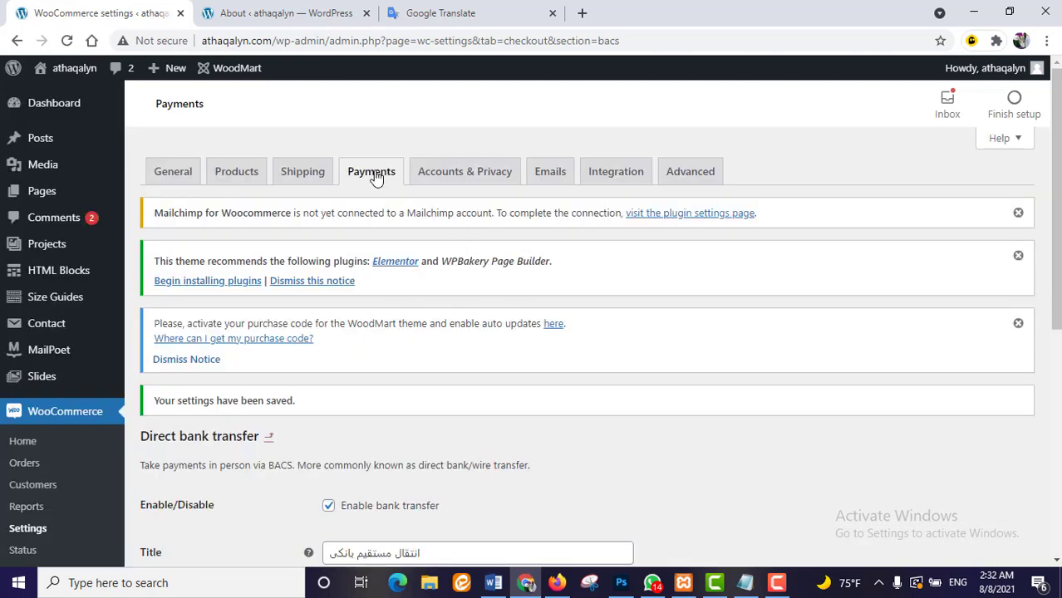
- Enable the Zarinpal gateway, save its settings without a merchant code, and save the payments list
{"action": "left_click", "coordinate": [374, 175]}
{"action": "scroll", "coordinate": [599, 396], "scroll_direction": "down", "scroll_amount": 3}
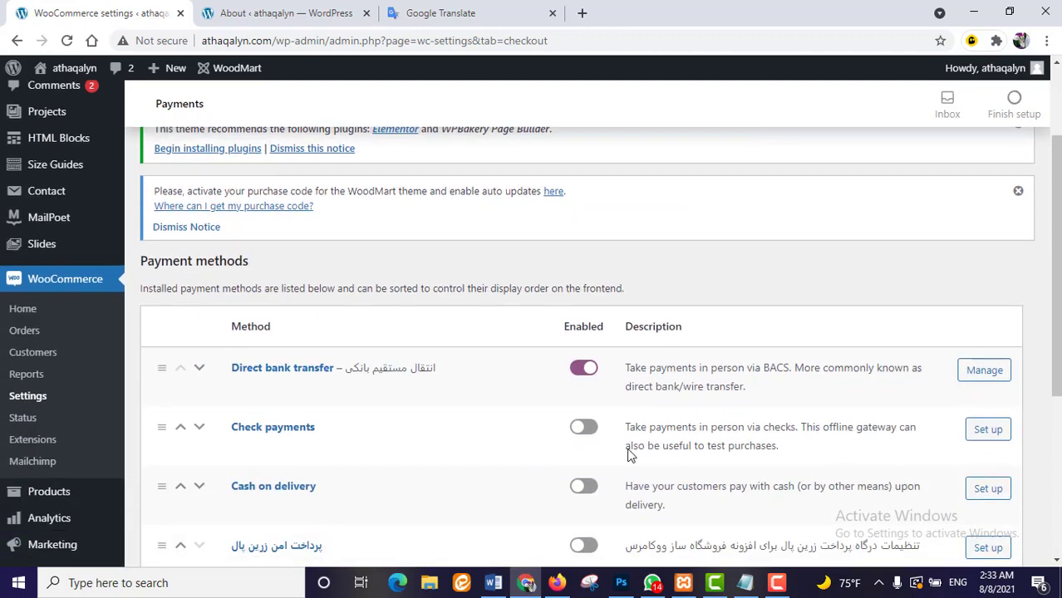
{"action": "scroll", "coordinate": [600, 396], "scroll_direction": "down", "scroll_amount": 3}
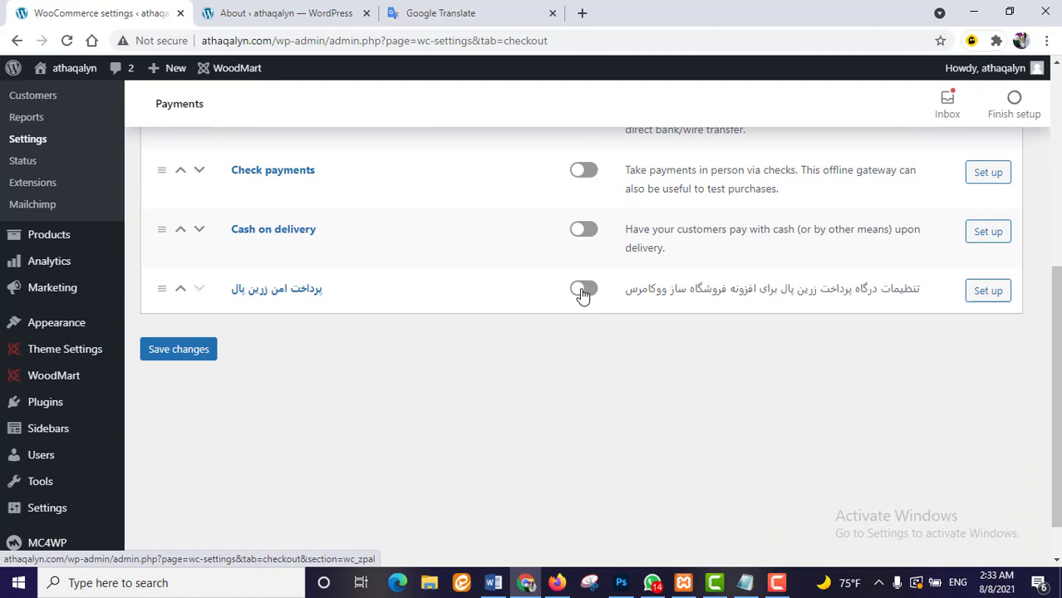
{"action": "left_click", "coordinate": [992, 293]}
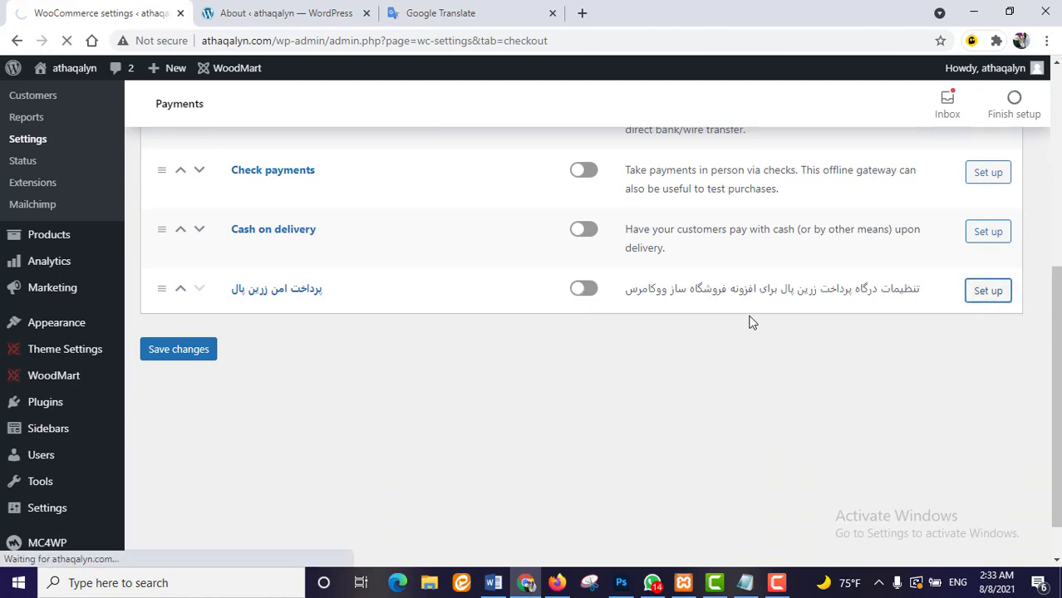
{"action": "scroll", "coordinate": [550, 382], "scroll_direction": "down", "scroll_amount": 3}
{"action": "left_click", "coordinate": [428, 289]}
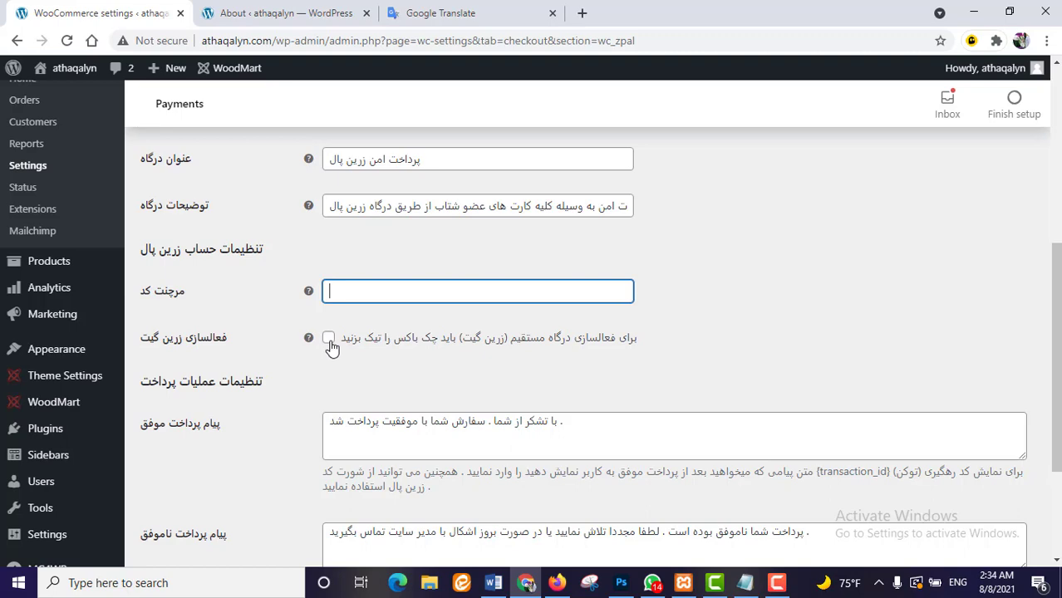
{"action": "scroll", "coordinate": [552, 369], "scroll_direction": "down", "scroll_amount": 3}
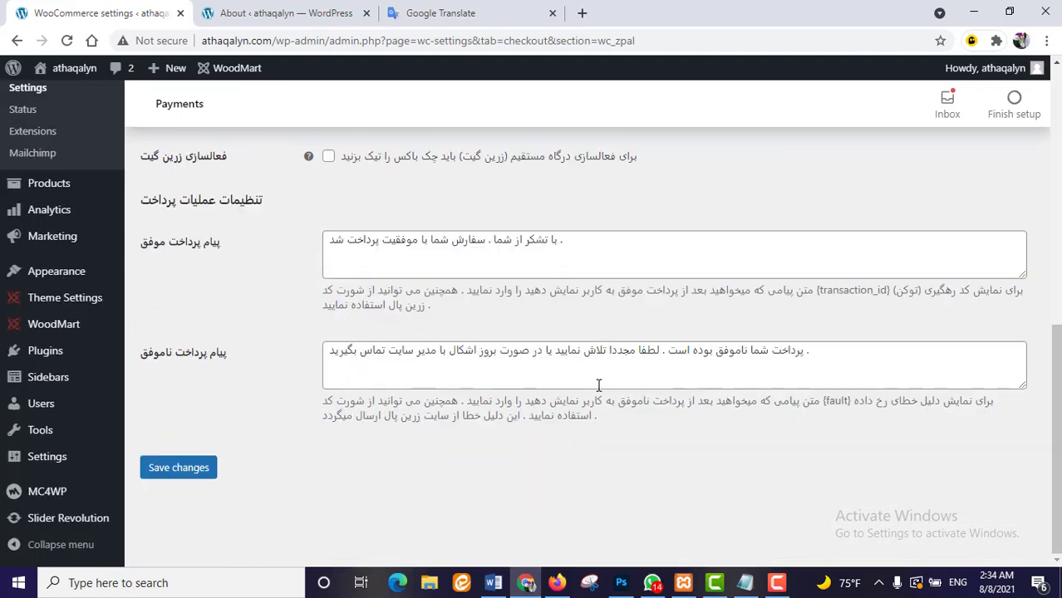
{"action": "left_click", "coordinate": [204, 471]}
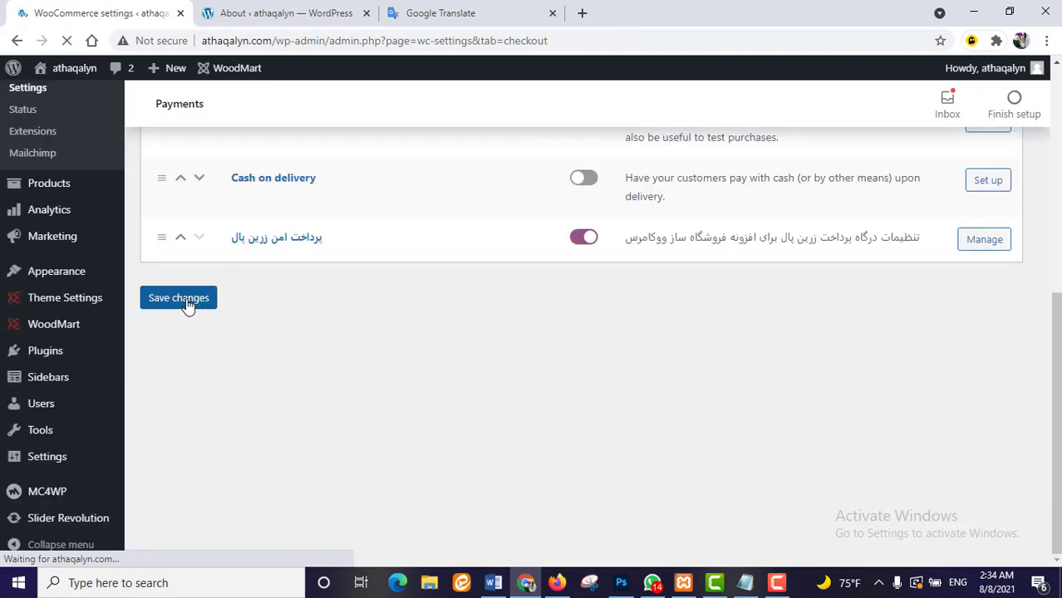
{"action": "left_click", "coordinate": [196, 301]}
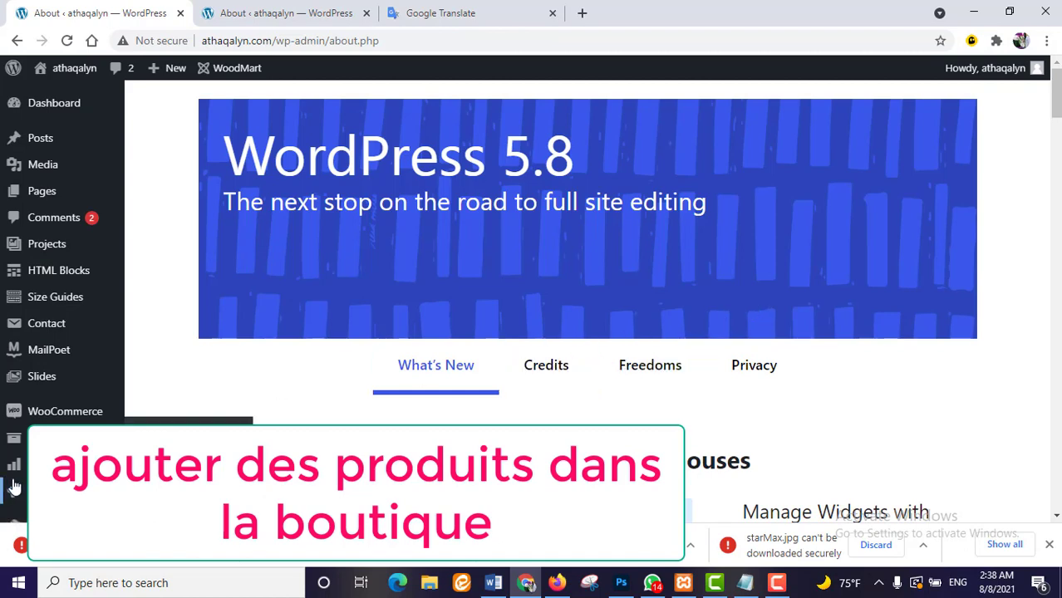
- Start a new product titled 'resever StarMax A20 Full HD'
{"action": "mouse_move", "coordinate": [62, 413]}
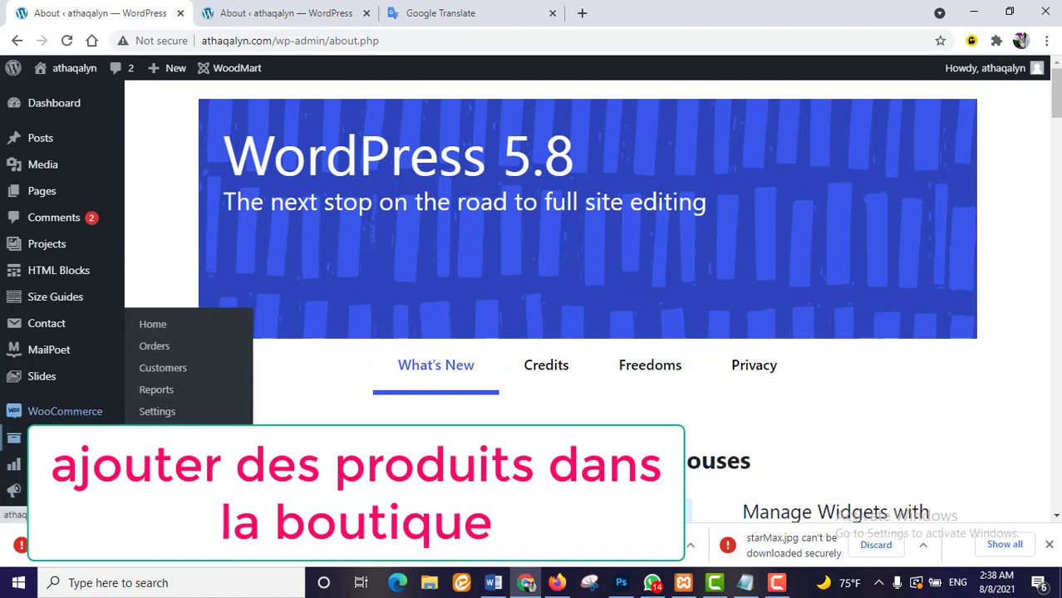
{"action": "mouse_move", "coordinate": [63, 438]}
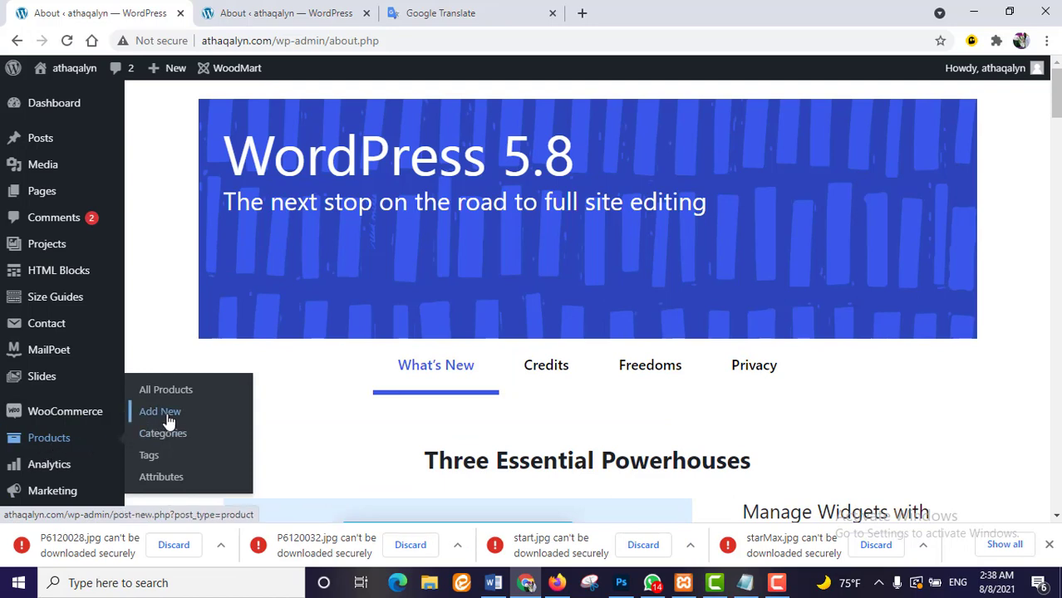
{"action": "left_click", "coordinate": [163, 413]}
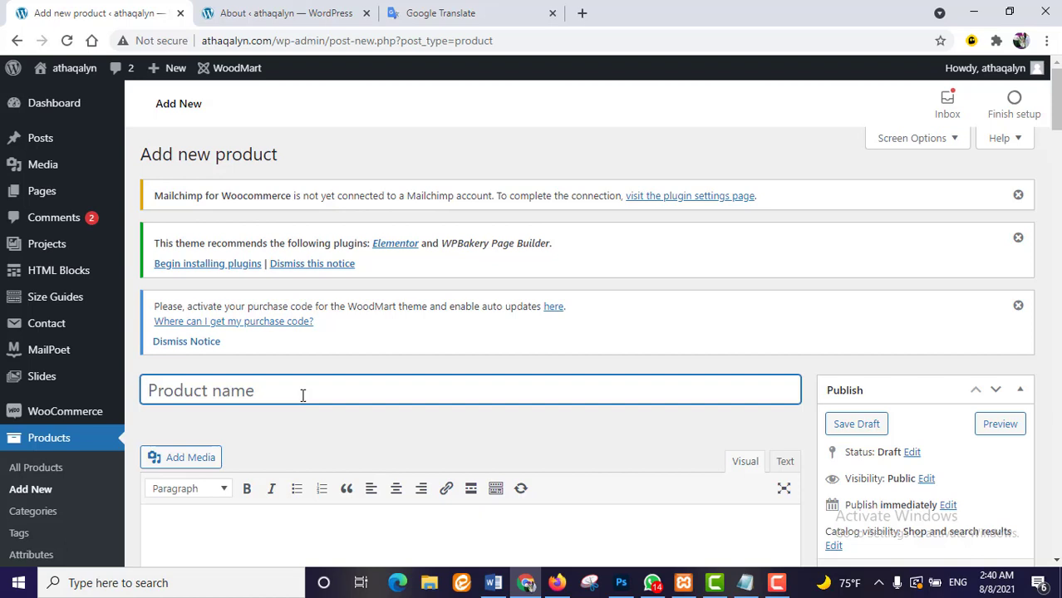
{"action": "type", "text": "resever StarMax A20 Full HD"}
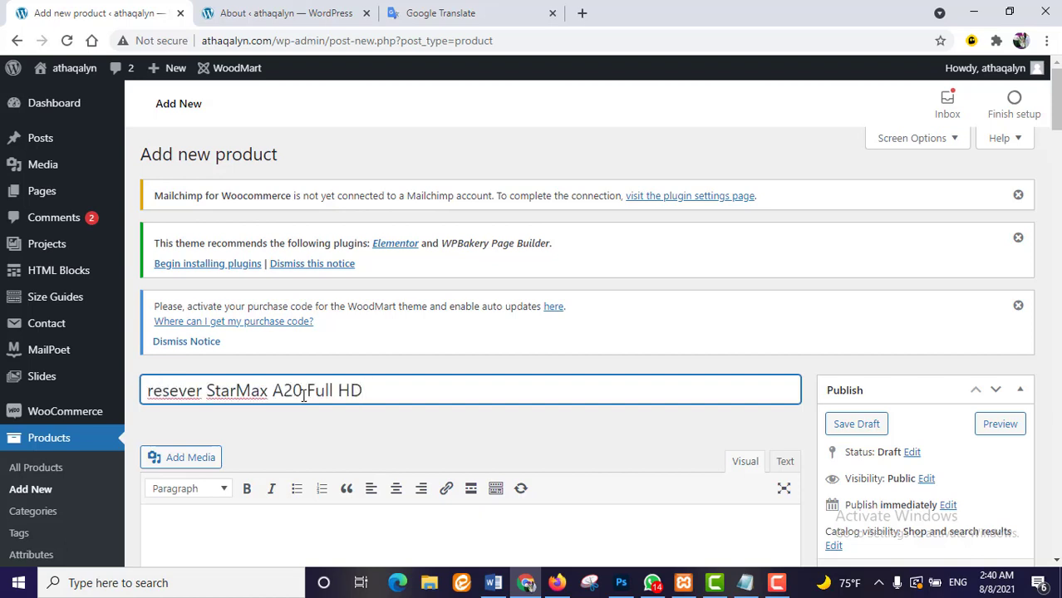
- Paste the Persian specification list into the product description
{"action": "scroll", "coordinate": [426, 379], "scroll_direction": "down", "scroll_amount": 3}
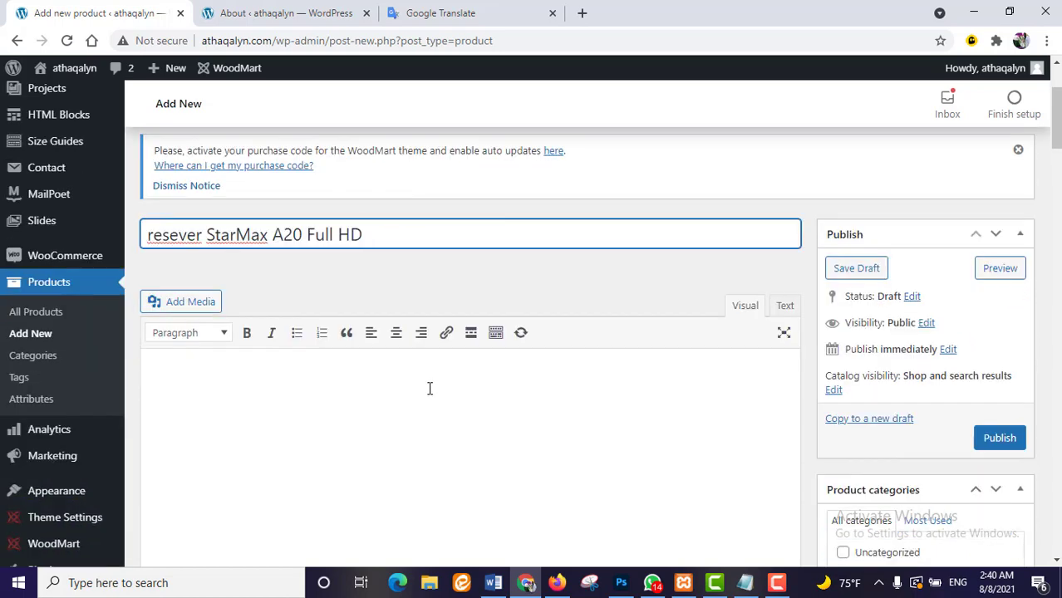
{"action": "left_click", "coordinate": [457, 362]}
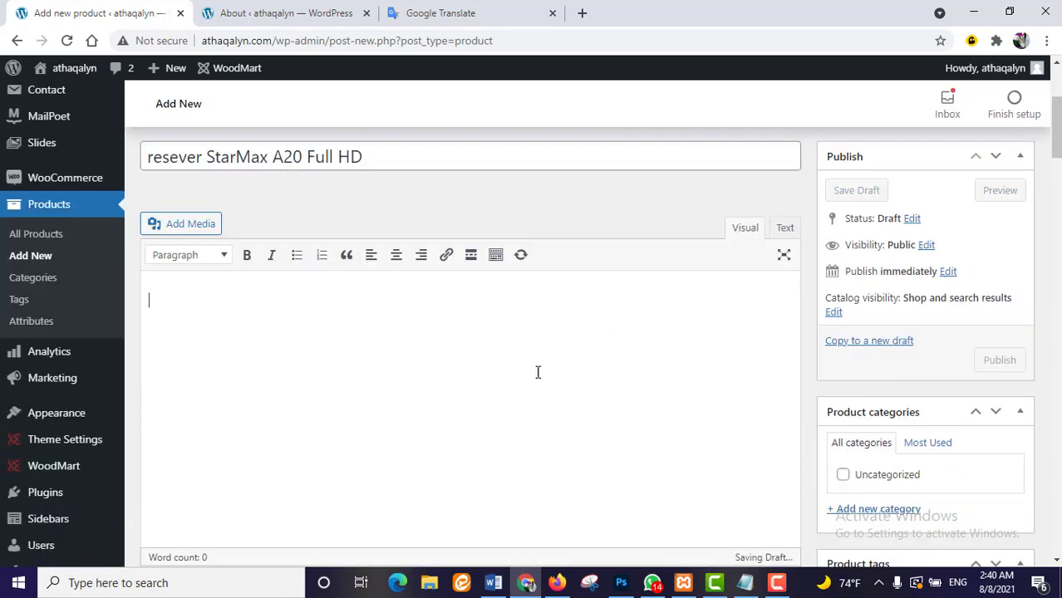
{"action": "key", "text": "ctrl+v"}
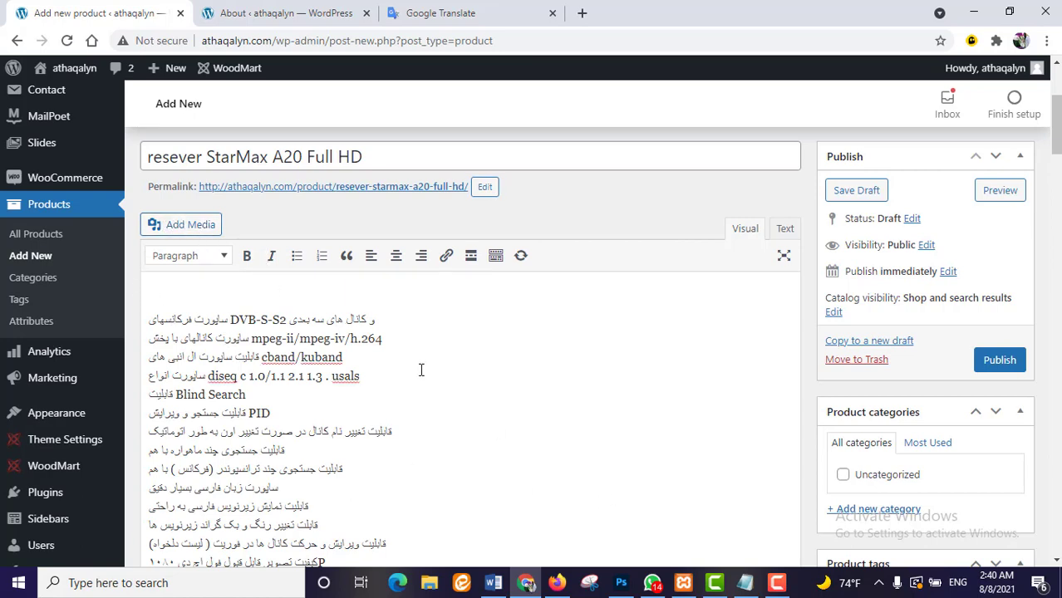
- Mark the product virtual with regular price 400.000 and sale price 300.000
{"action": "scroll", "coordinate": [432, 348], "scroll_direction": "down", "scroll_amount": 5}
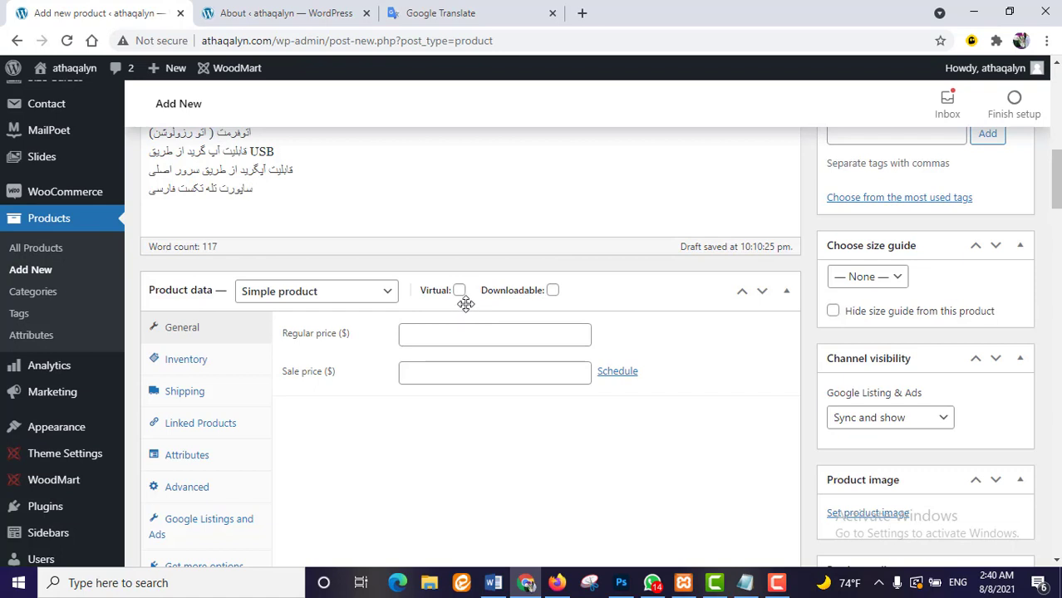
{"action": "left_click", "coordinate": [460, 291]}
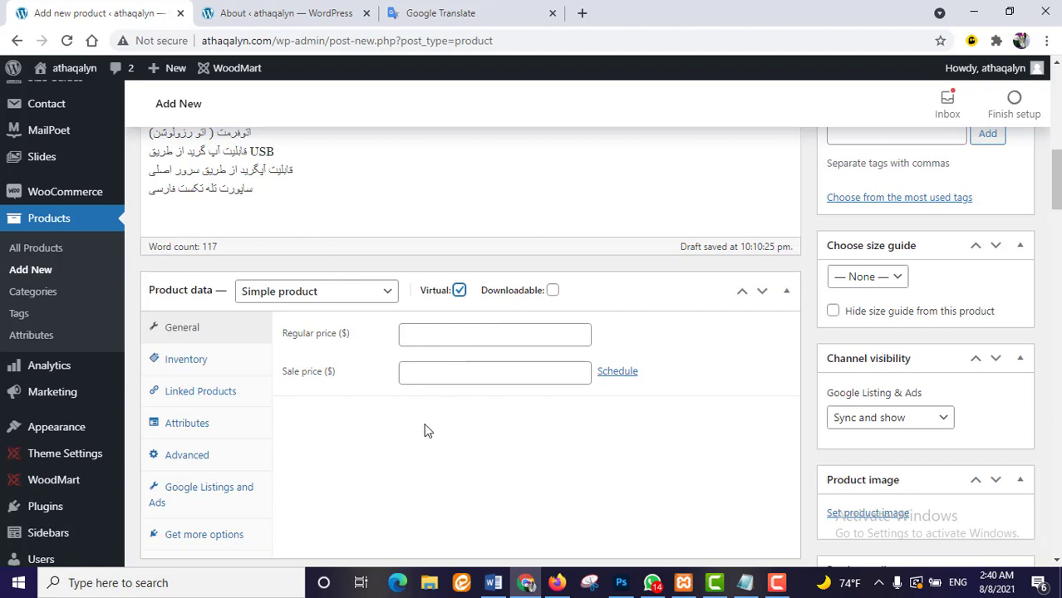
{"action": "left_click", "coordinate": [481, 336]}
{"action": "type", "text": "400.000"}
{"action": "left_click", "coordinate": [476, 371]}
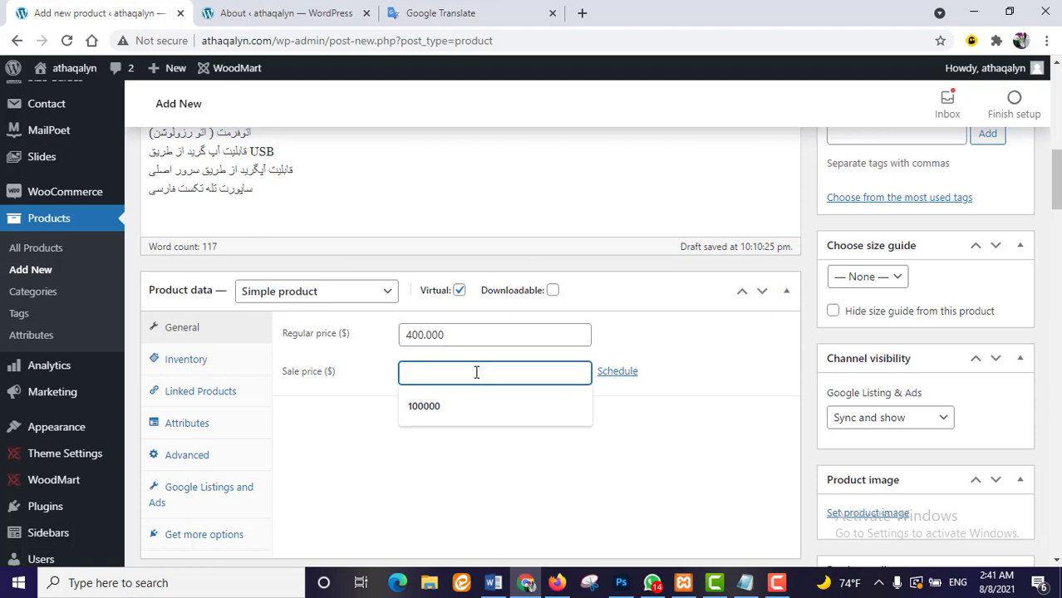
{"action": "type", "text": "300.000"}
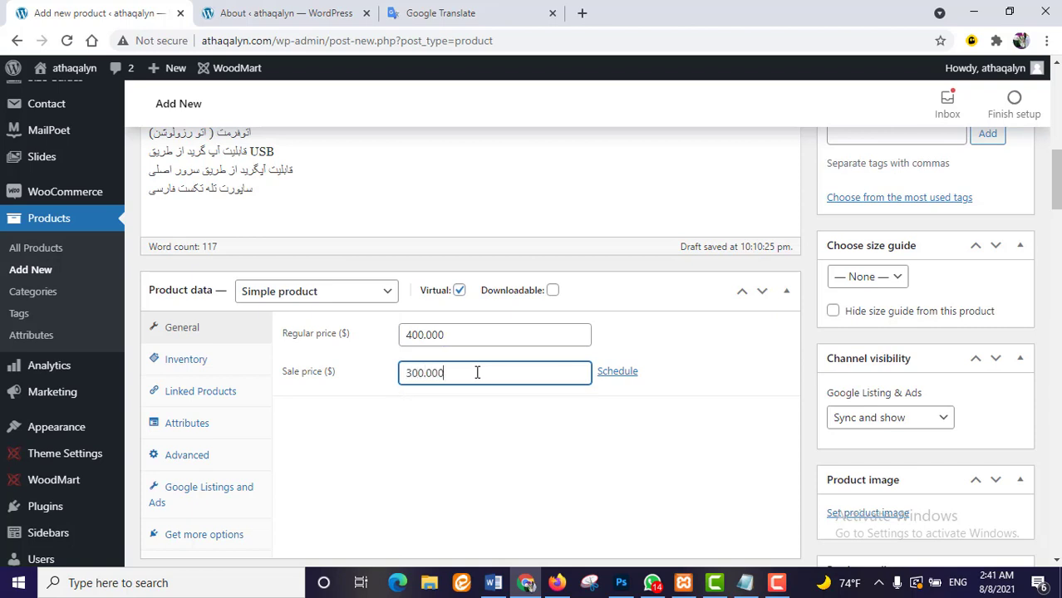
- In Inventory, use SKU StarMax A20 and manage stock with quantity 2
{"action": "left_click", "coordinate": [176, 358]}
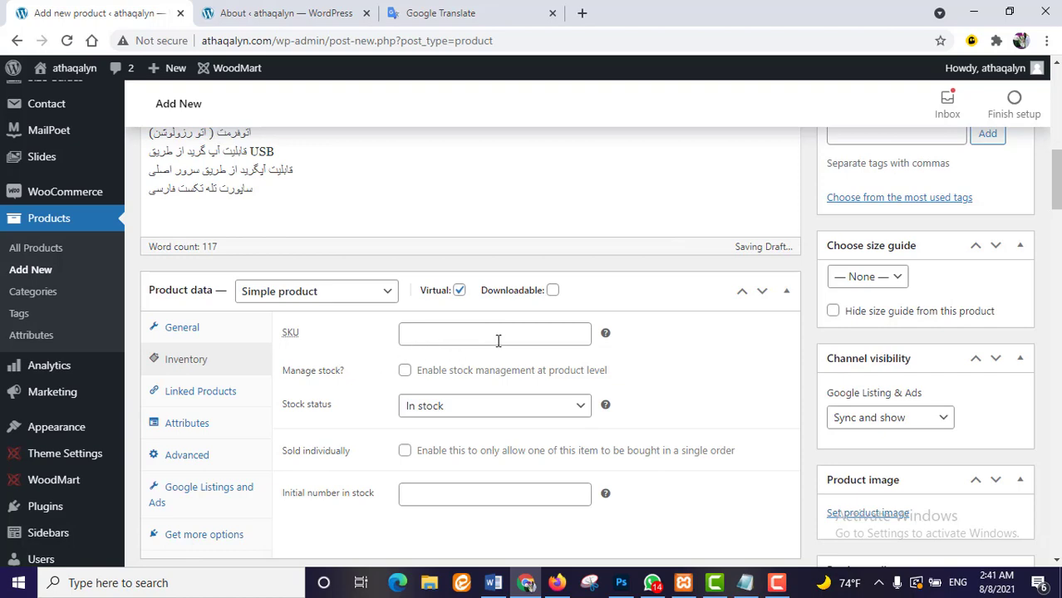
{"action": "scroll", "coordinate": [499, 374], "scroll_direction": "up", "scroll_amount": 2}
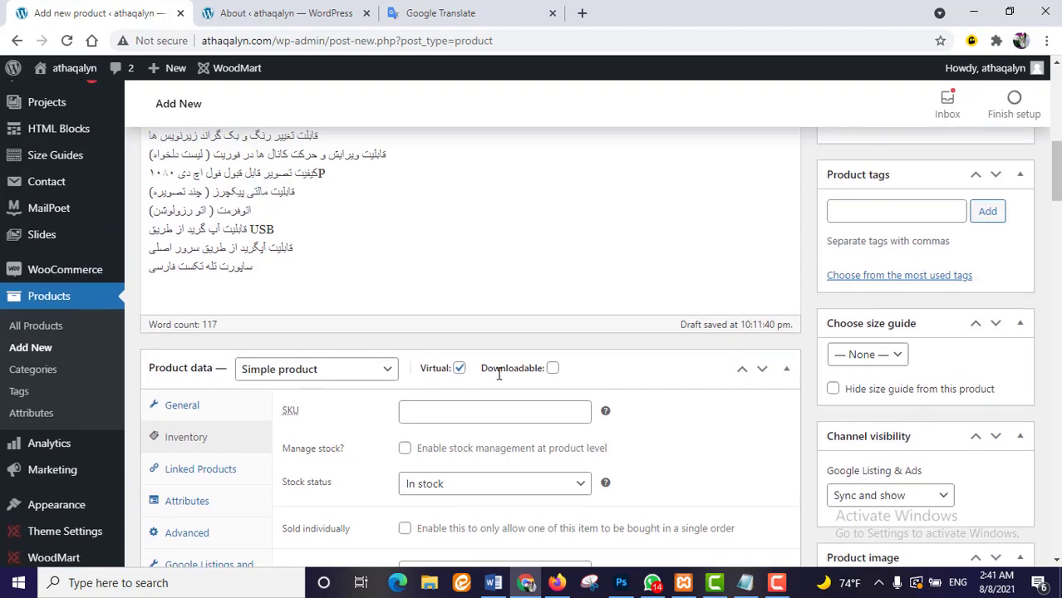
{"action": "scroll", "coordinate": [515, 376], "scroll_direction": "up", "scroll_amount": 3}
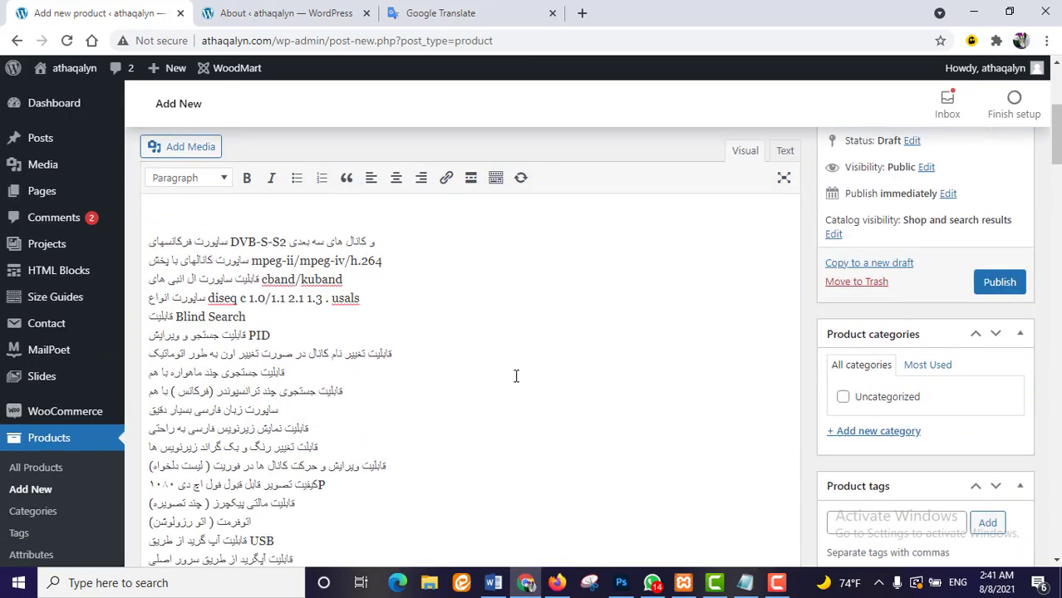
{"action": "scroll", "coordinate": [515, 381], "scroll_direction": "down", "scroll_amount": 10}
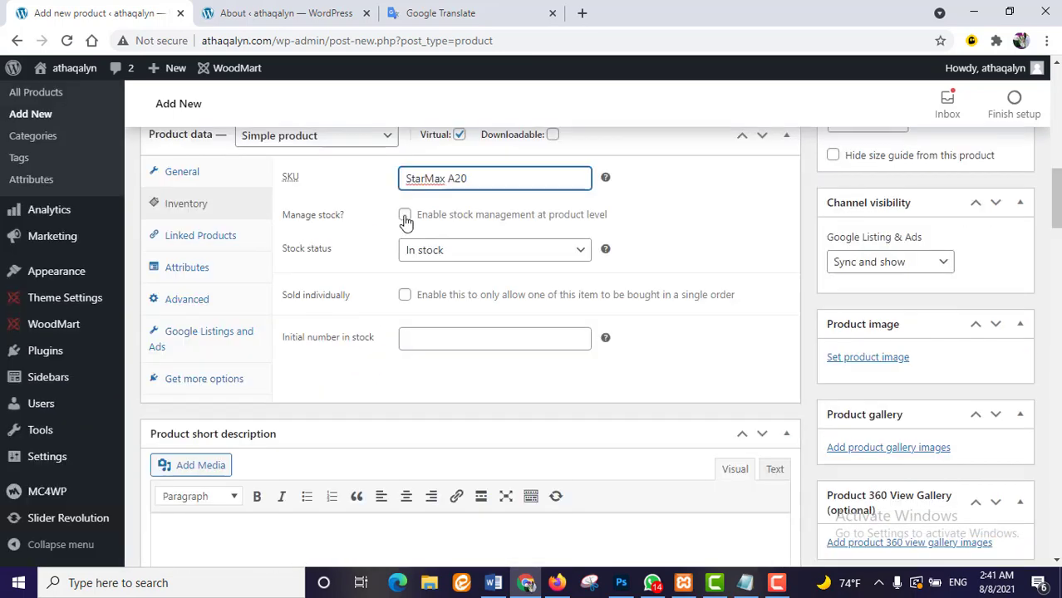
{"action": "left_click", "coordinate": [405, 215]}
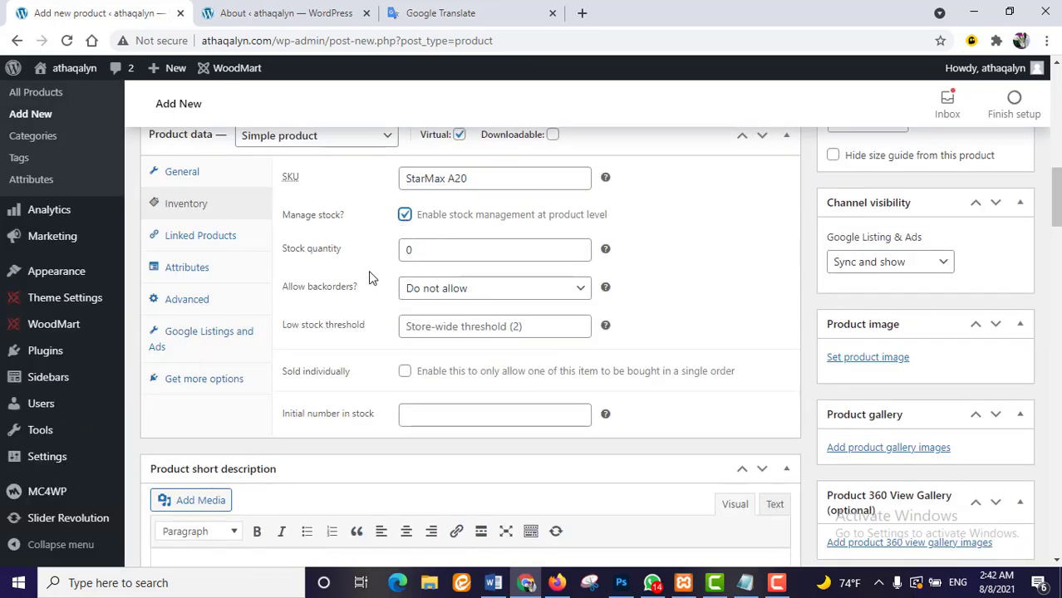
{"action": "left_click", "coordinate": [579, 246]}
{"action": "left_click", "coordinate": [579, 245]}
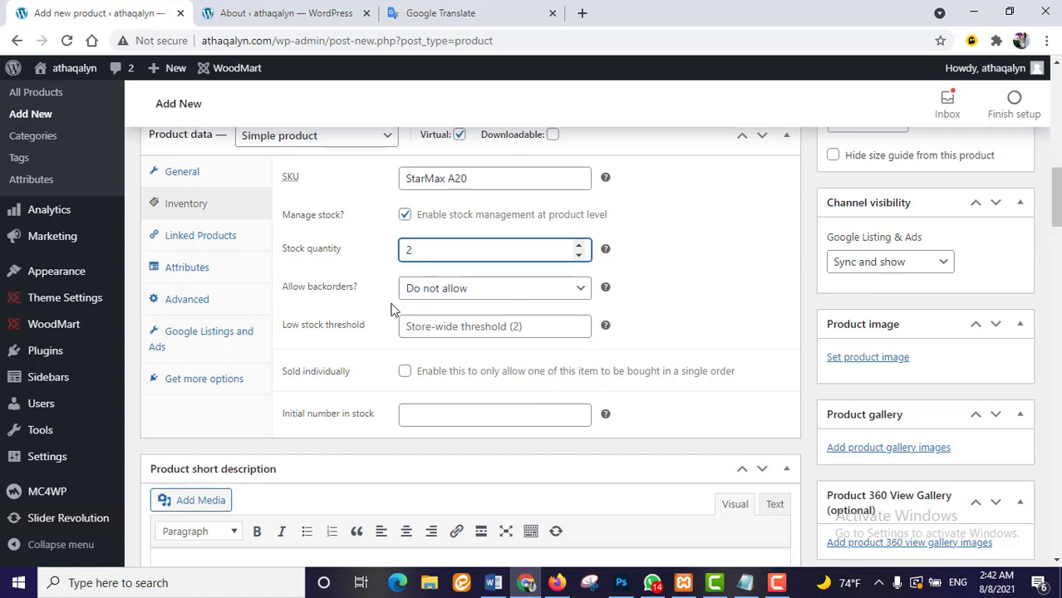
- Keep backorders disallowed and set the low-stock threshold to -1
{"action": "left_click", "coordinate": [581, 295]}
{"action": "left_click", "coordinate": [548, 306]}
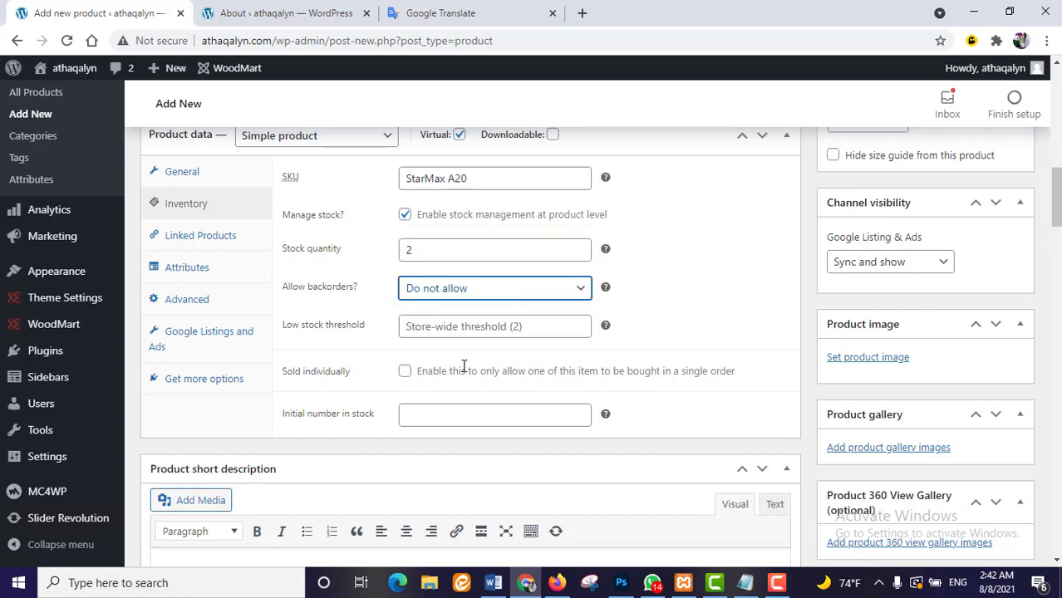
{"action": "left_click", "coordinate": [579, 332]}
{"action": "left_click", "coordinate": [579, 333]}
{"action": "scroll", "coordinate": [498, 324], "scroll_direction": "down", "scroll_amount": 5}
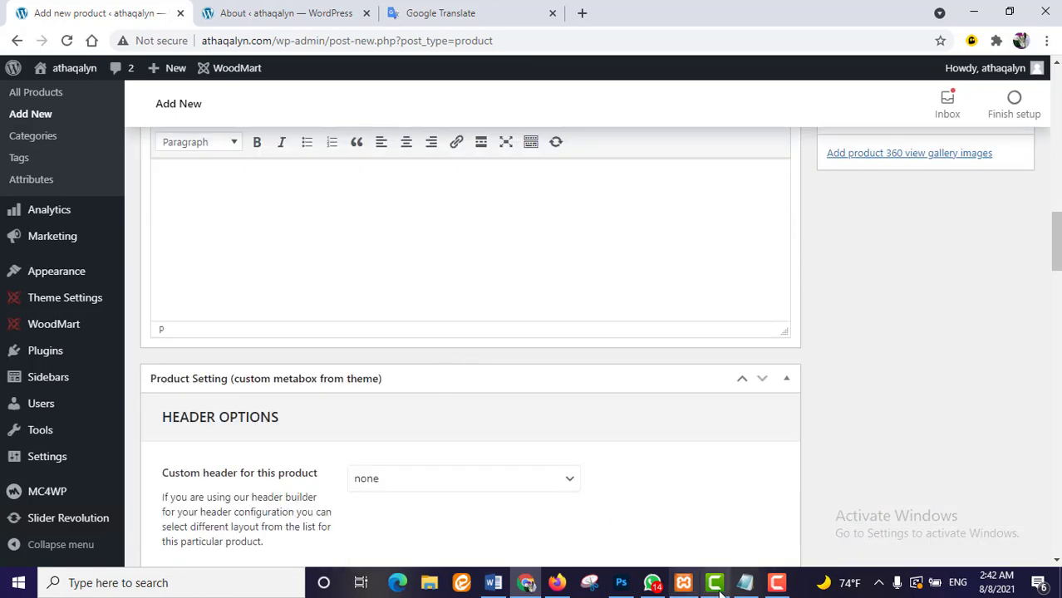
{"action": "scroll", "coordinate": [540, 400], "scroll_direction": "up", "scroll_amount": 5}
{"action": "scroll", "coordinate": [540, 401], "scroll_direction": "up", "scroll_amount": 10}
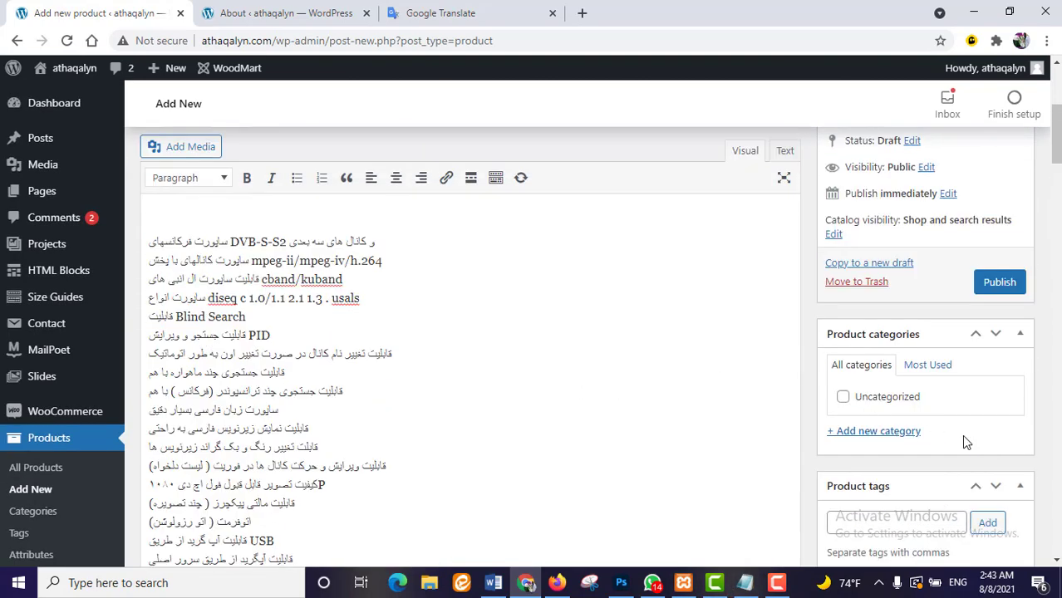
- Add a new store-named product category, athaqalyn-market
{"action": "left_click", "coordinate": [894, 433]}
{"action": "scroll", "coordinate": [896, 440], "scroll_direction": "down", "scroll_amount": 2}
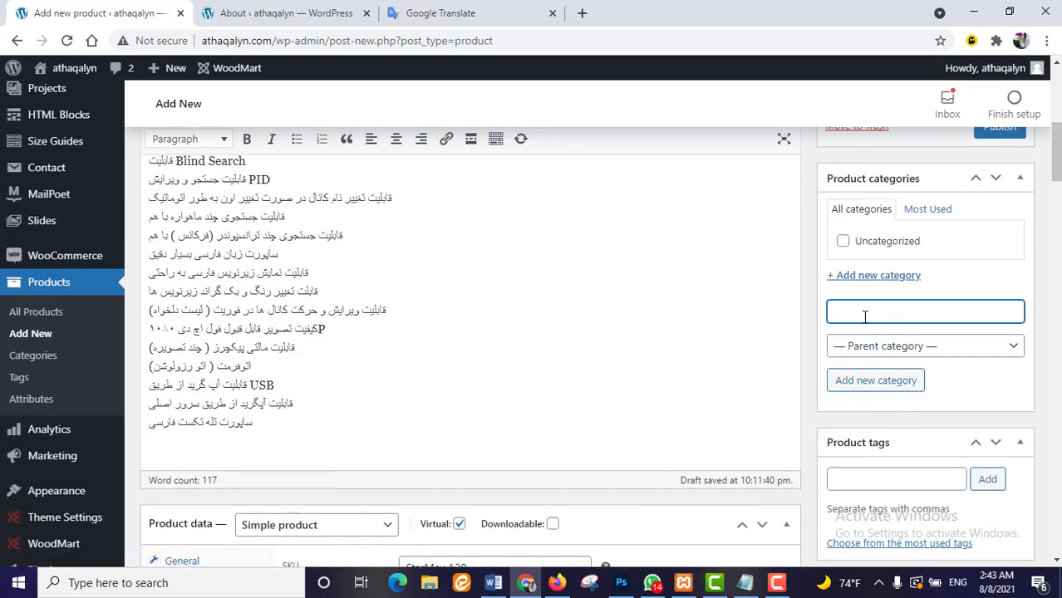
{"action": "type", "text": "athaqalyn-mar"}
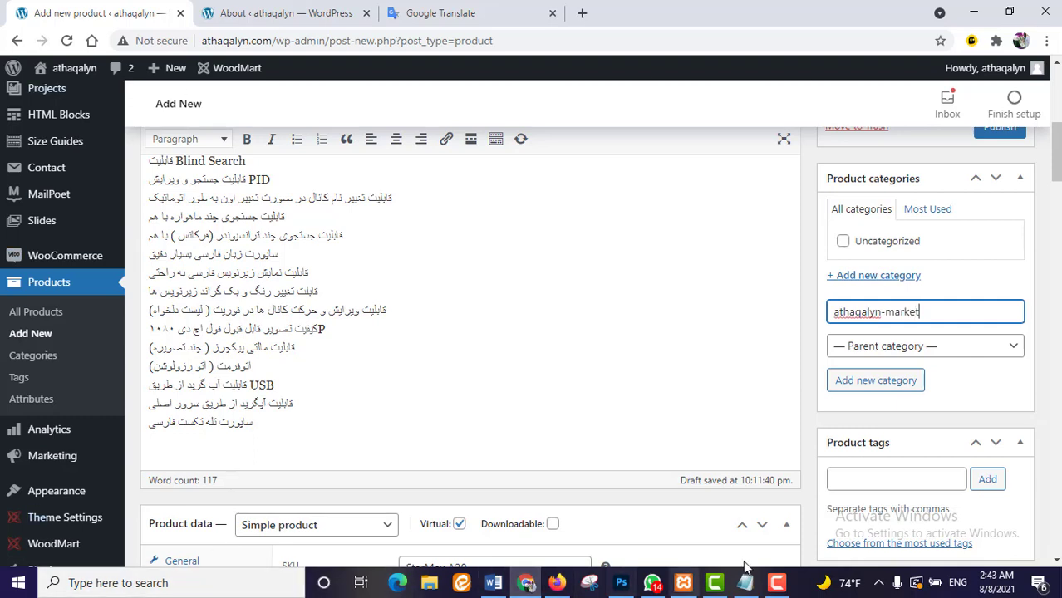
{"action": "left_click", "coordinate": [889, 387]}
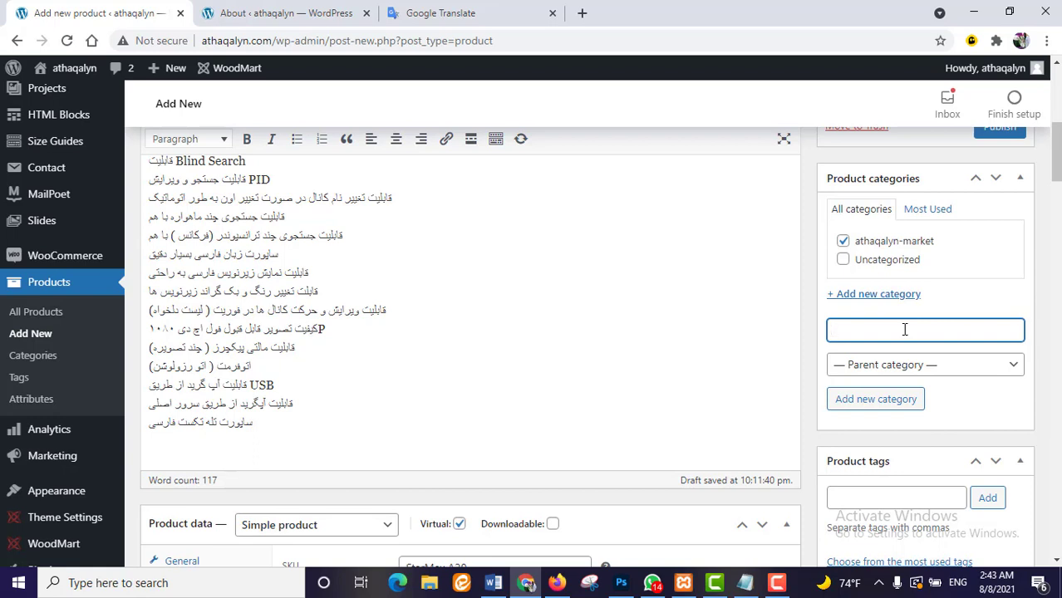
- Add an 'electronic devices' category with athaqalyn-market as its parent
{"action": "type", "text": "electronic devices"}
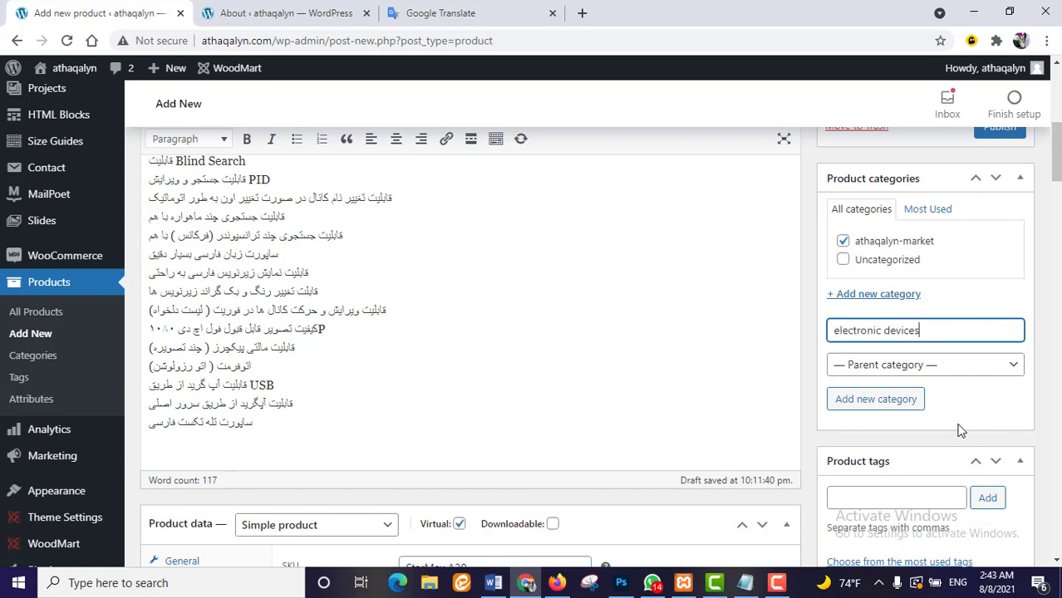
{"action": "left_click", "coordinate": [1001, 367]}
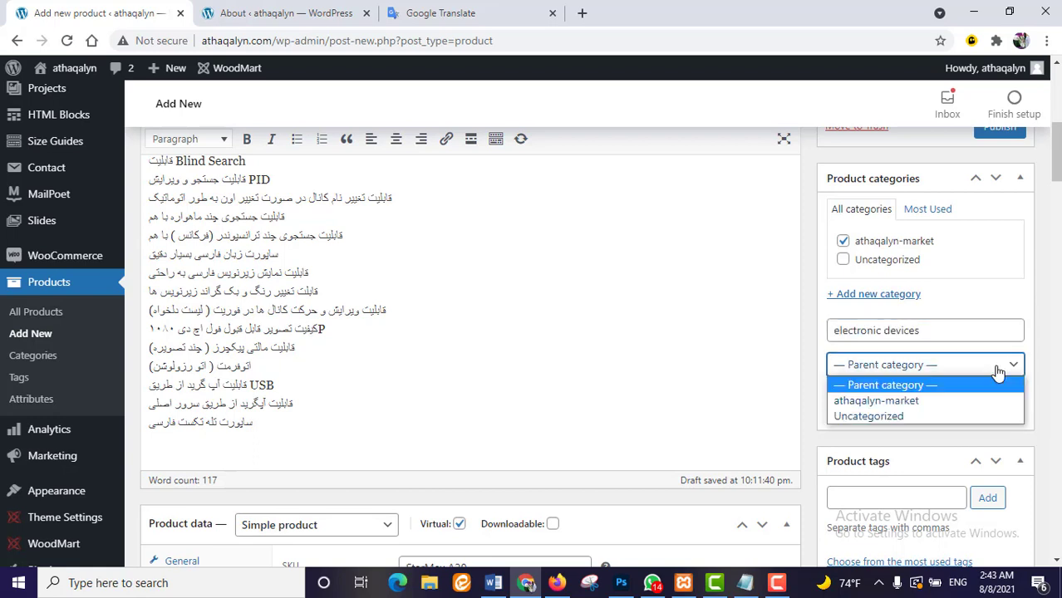
{"action": "left_click", "coordinate": [894, 401]}
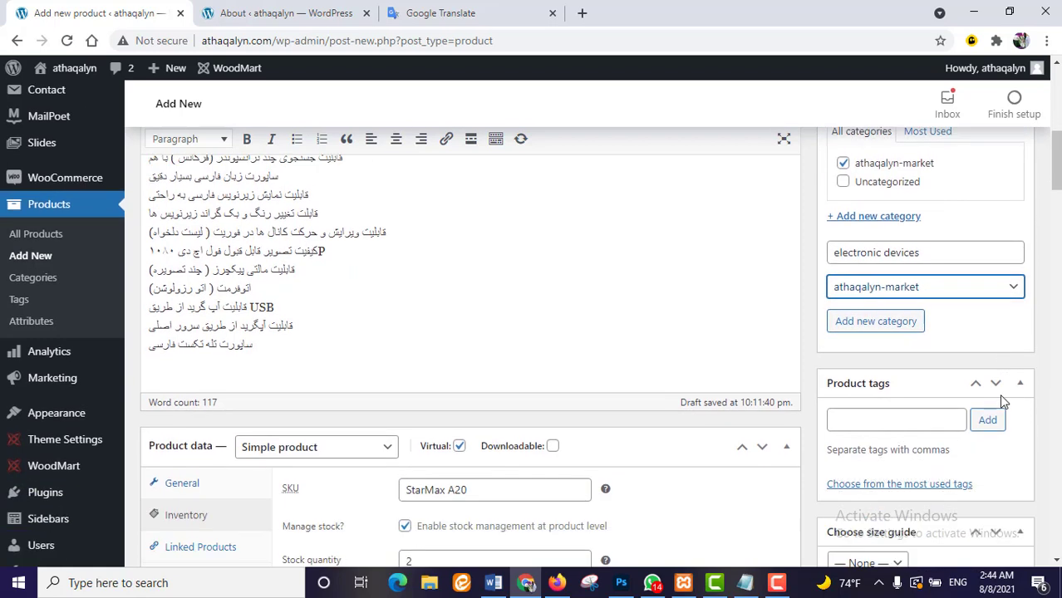
{"action": "scroll", "coordinate": [916, 369], "scroll_direction": "down", "scroll_amount": 3}
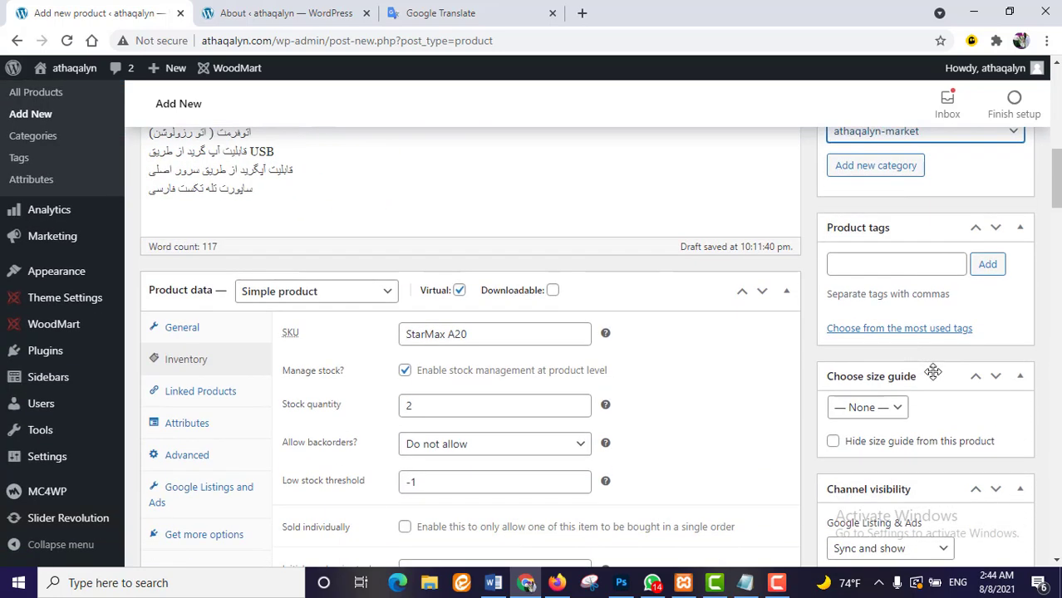
{"action": "scroll", "coordinate": [935, 374], "scroll_direction": "down", "scroll_amount": 2}
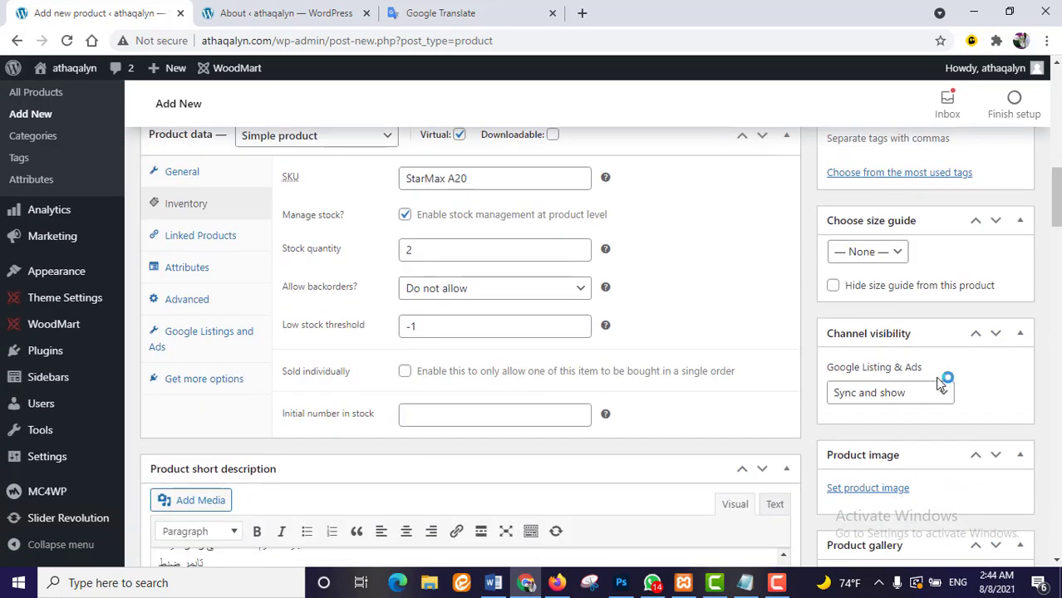
{"action": "scroll", "coordinate": [937, 380], "scroll_direction": "down", "scroll_amount": 3}
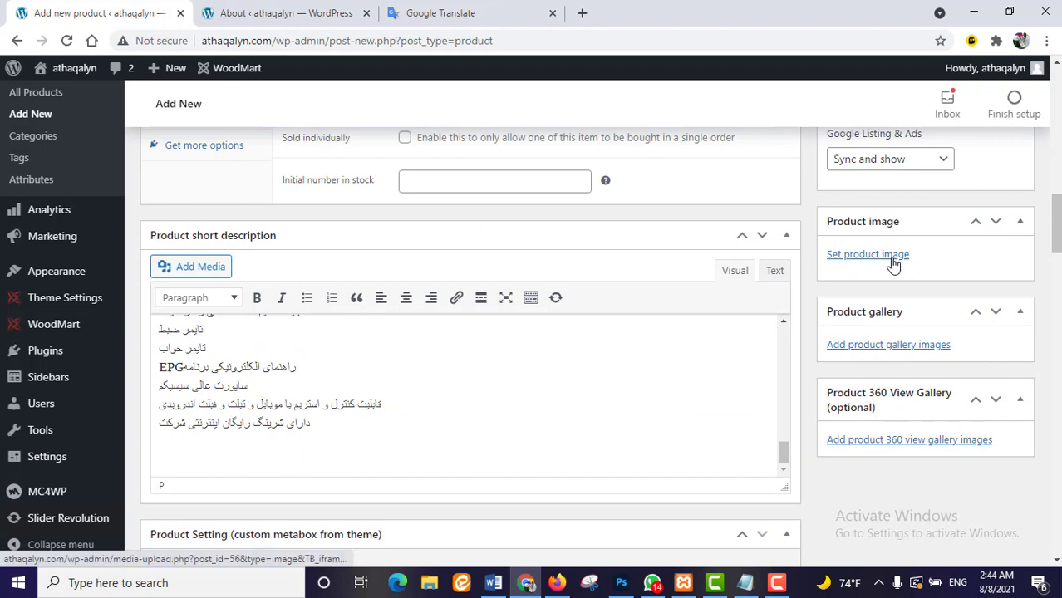
- Upload start-2.PNG from the Desktop woocommerce folder as the product image
{"action": "left_click", "coordinate": [845, 257]}
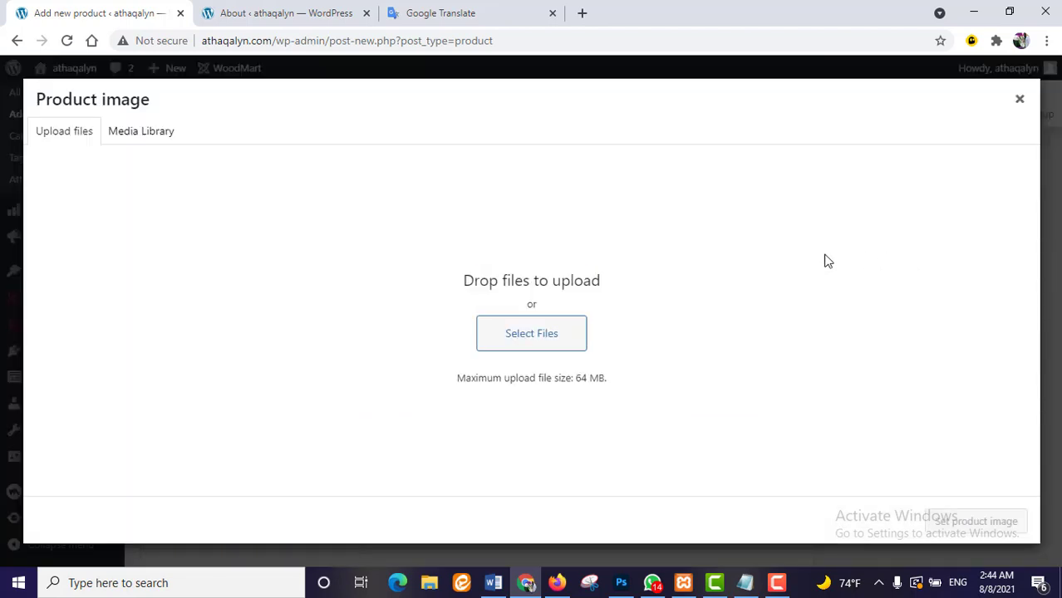
{"action": "left_click", "coordinate": [561, 333]}
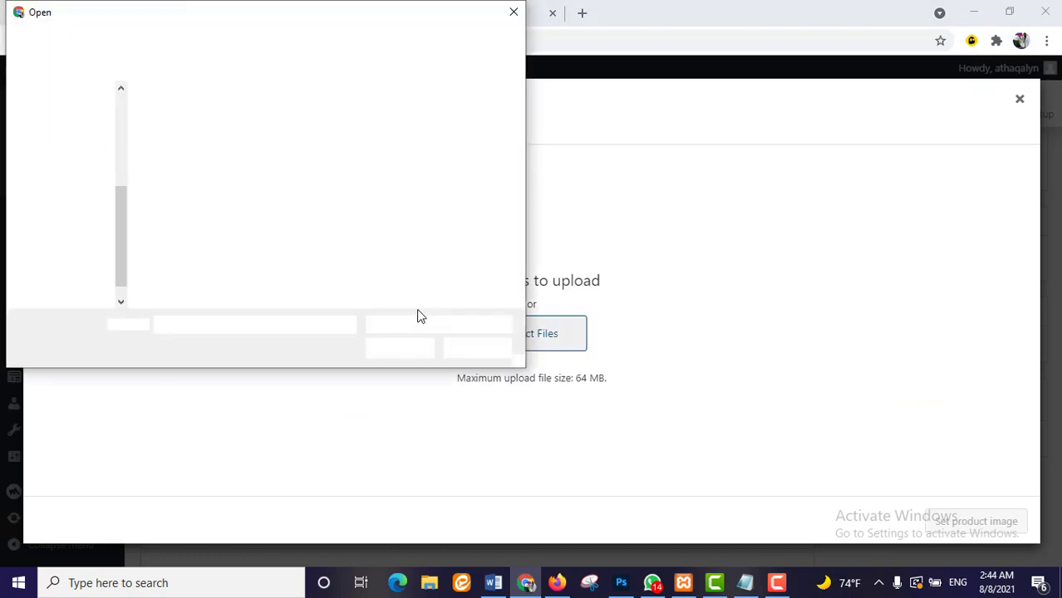
{"action": "double_click", "coordinate": [461, 220]}
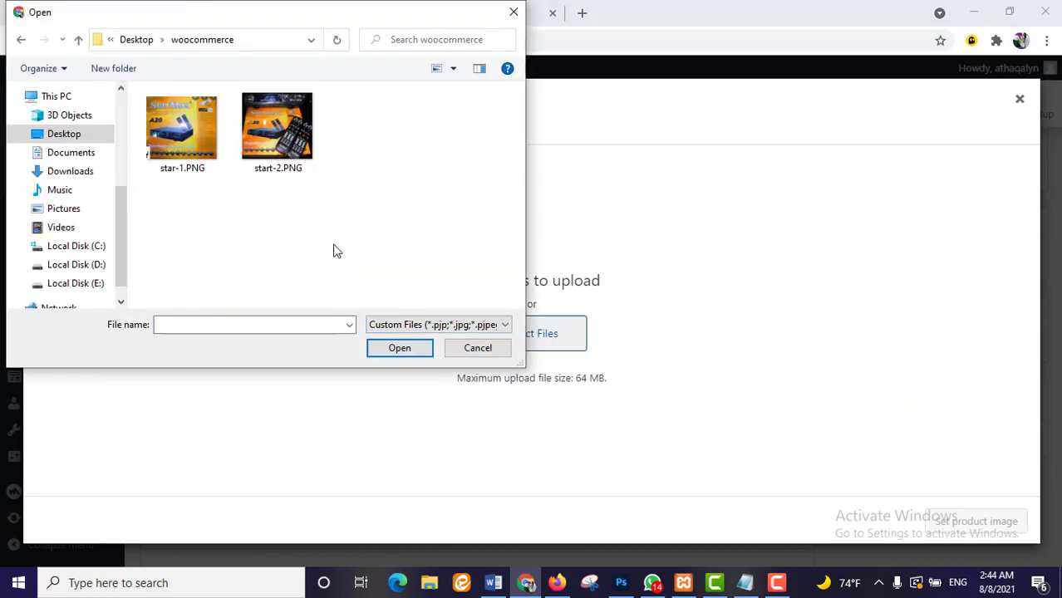
{"action": "left_click", "coordinate": [977, 521]}
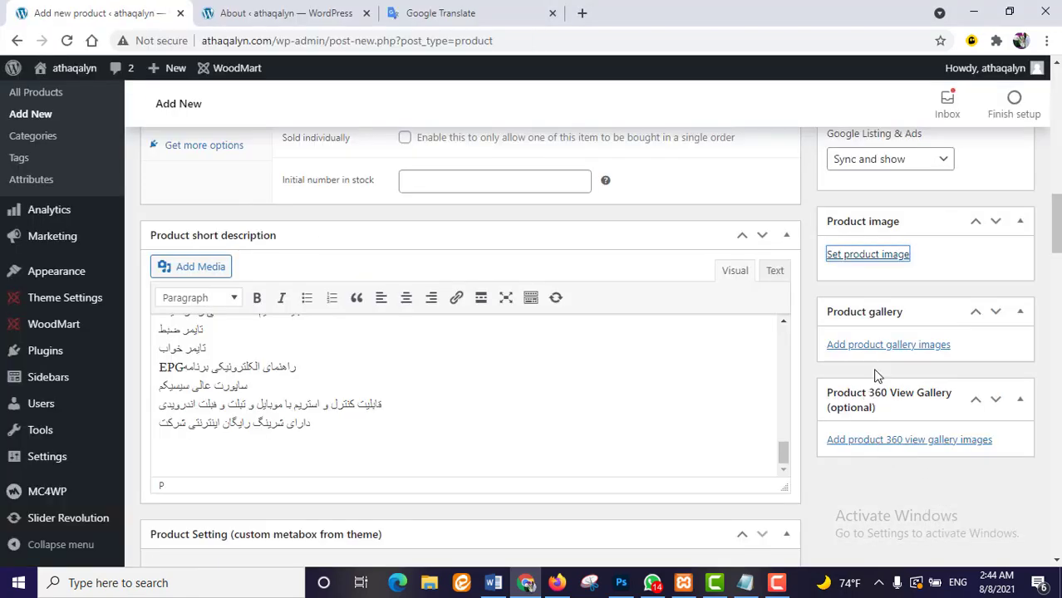
{"action": "scroll", "coordinate": [873, 403], "scroll_direction": "down", "scroll_amount": 3}
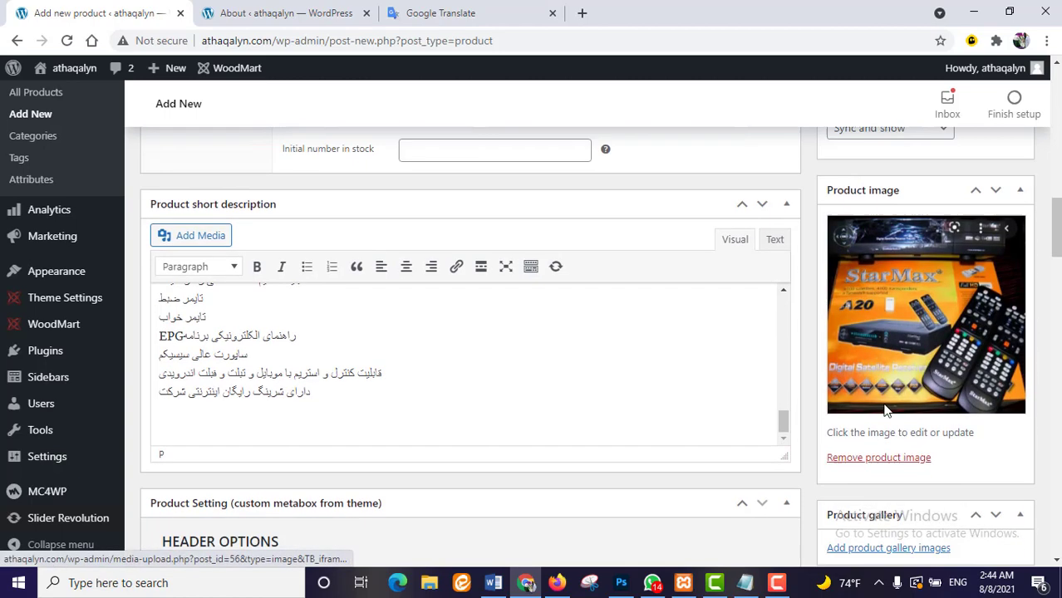
{"action": "scroll", "coordinate": [886, 431], "scroll_direction": "down", "scroll_amount": 1}
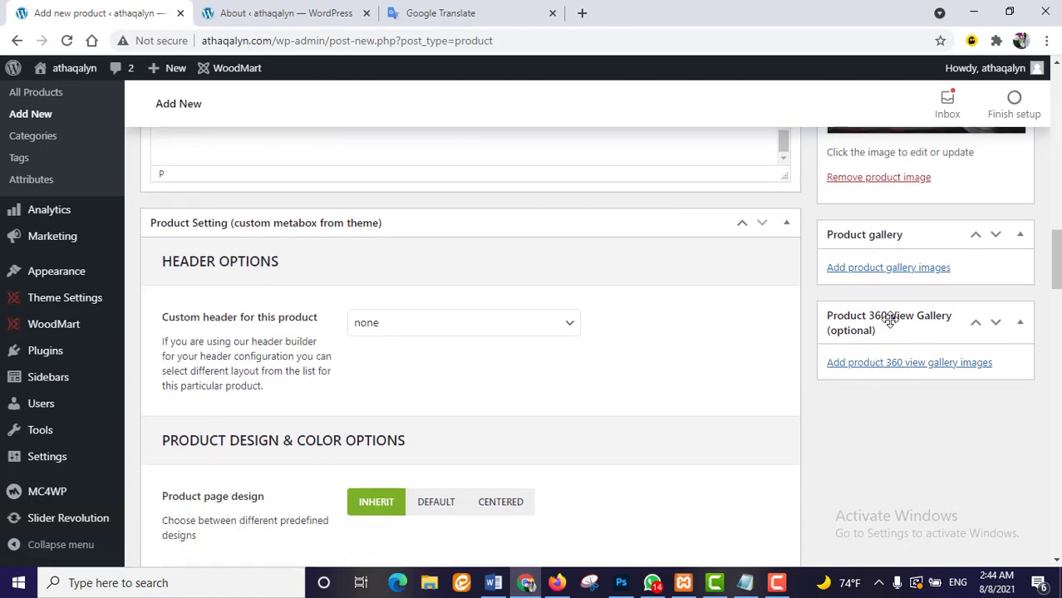
- Open the product gallery uploader to browse for gallery pictures
{"action": "left_click", "coordinate": [891, 274]}
{"action": "left_click", "coordinate": [568, 334]}
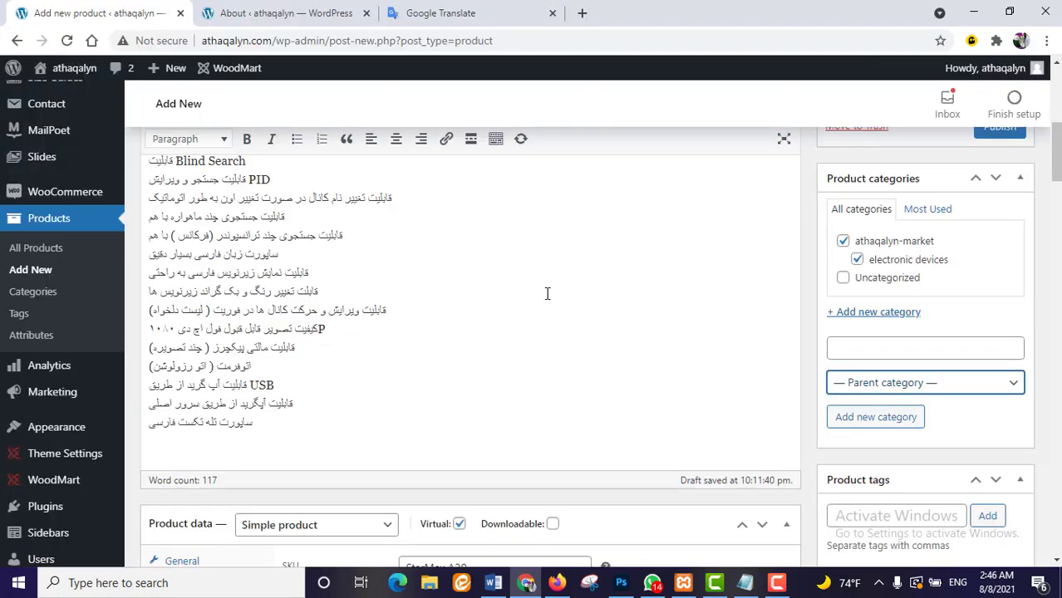
{"action": "scroll", "coordinate": [478, 421], "scroll_direction": "down", "scroll_amount": 3}
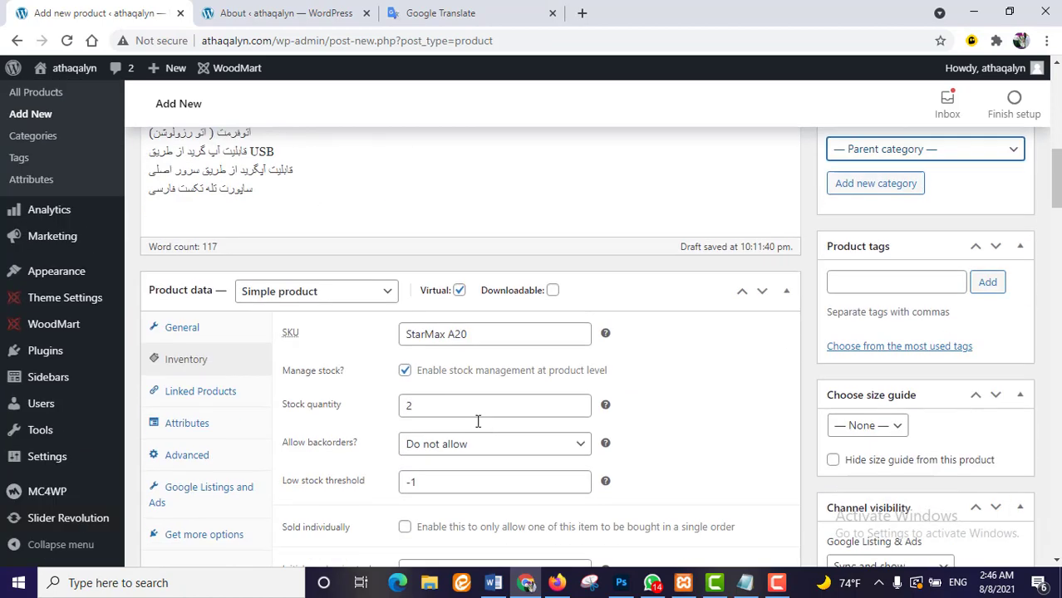
{"action": "scroll", "coordinate": [477, 421], "scroll_direction": "down", "scroll_amount": 3}
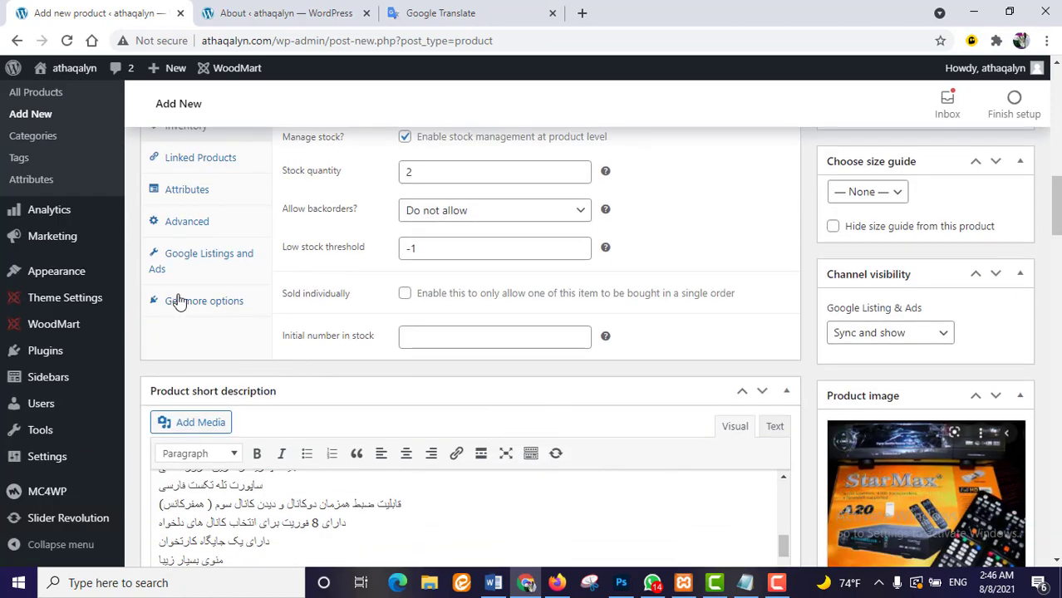
- Publish the StarMax A20 product
{"action": "scroll", "coordinate": [183, 300], "scroll_direction": "up", "scroll_amount": 2}
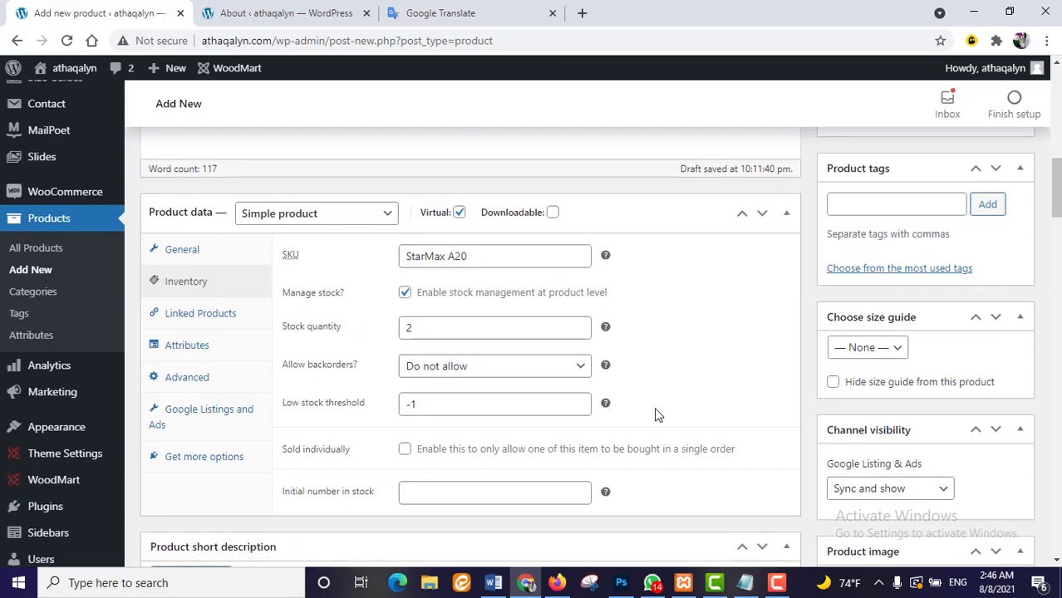
{"action": "scroll", "coordinate": [655, 402], "scroll_direction": "up", "scroll_amount": 6}
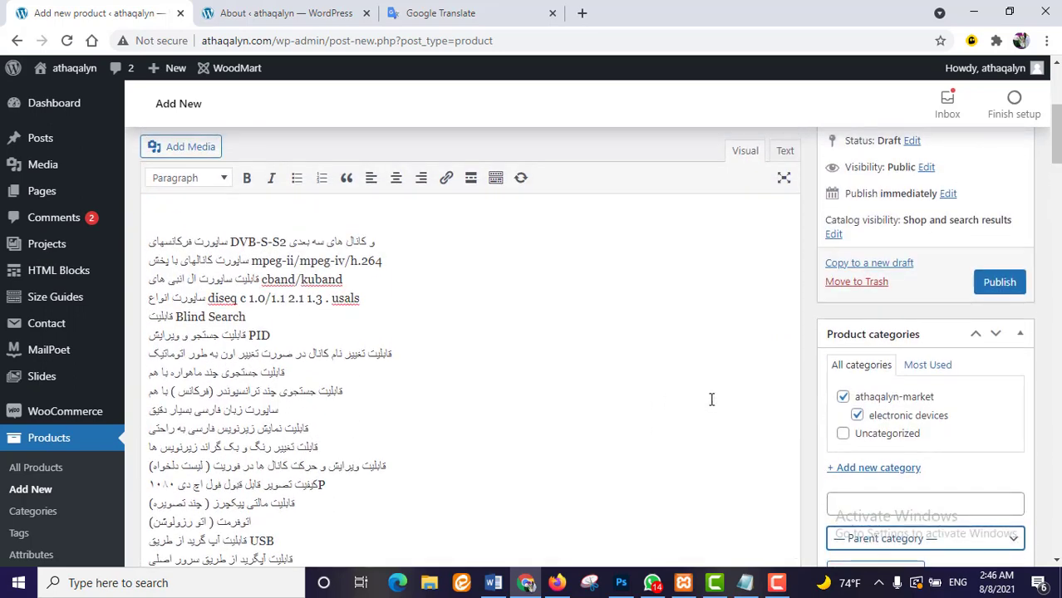
{"action": "left_click", "coordinate": [1000, 283]}
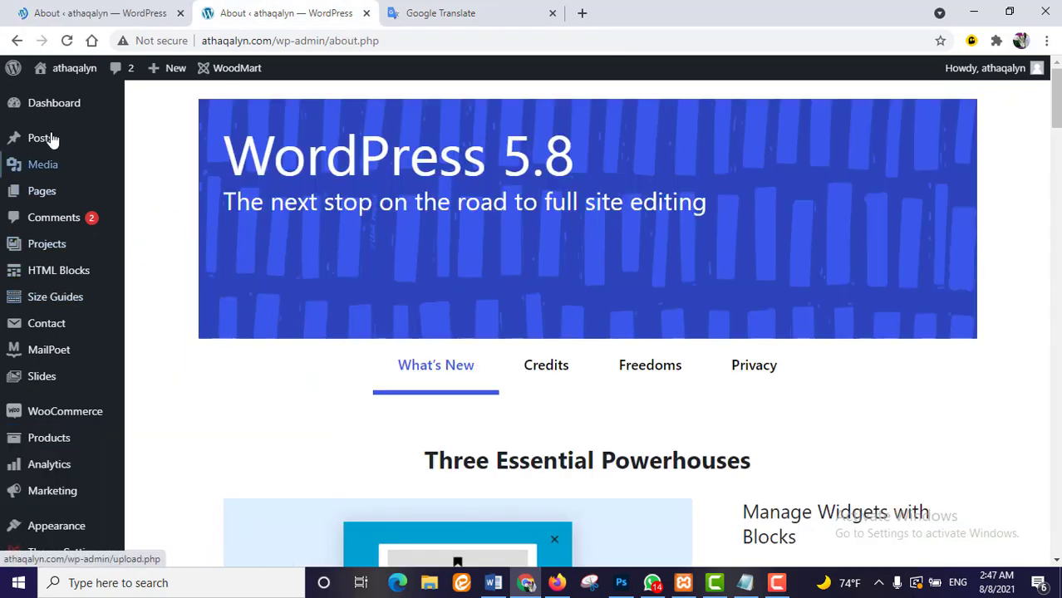
- Add 'resever StarMax A20 Full HD' to the cart from the shop and go to checkout
{"action": "mouse_move", "coordinate": [48, 77]}
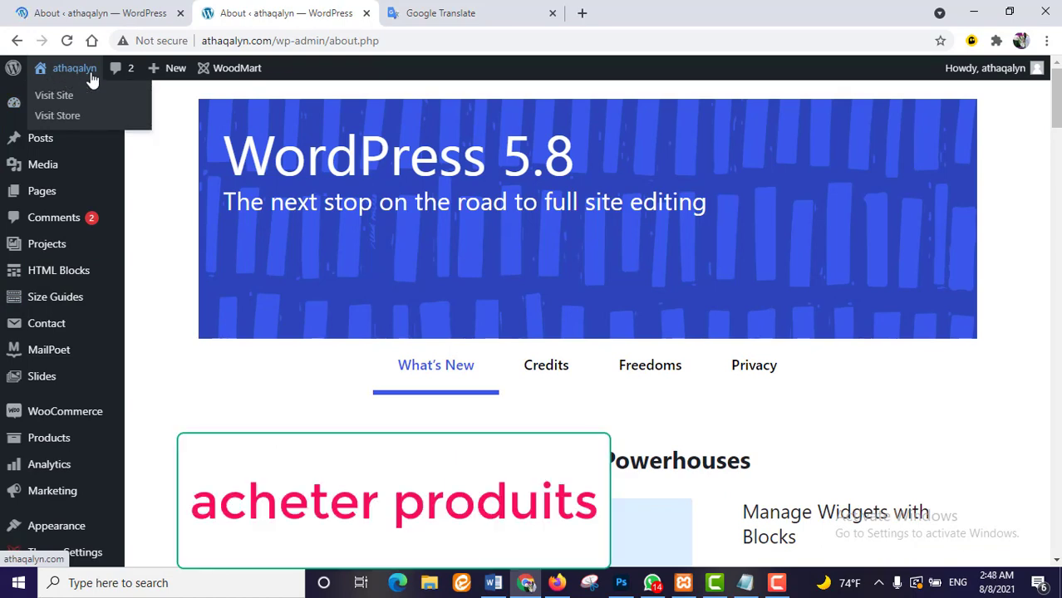
{"action": "left_click", "coordinate": [72, 123]}
{"action": "scroll", "coordinate": [434, 408], "scroll_direction": "down", "scroll_amount": 5}
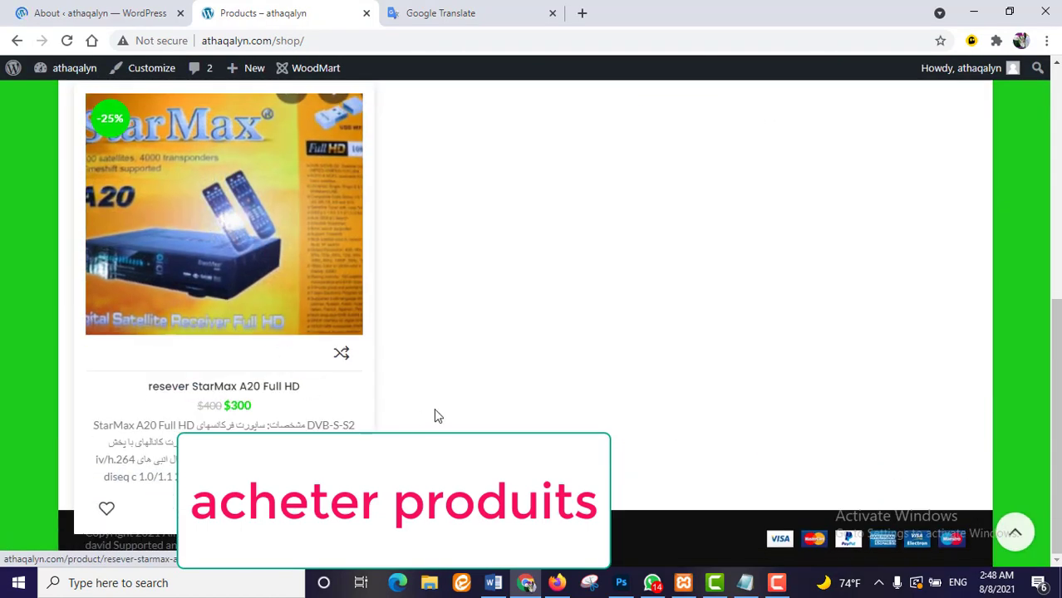
{"action": "left_click", "coordinate": [222, 507]}
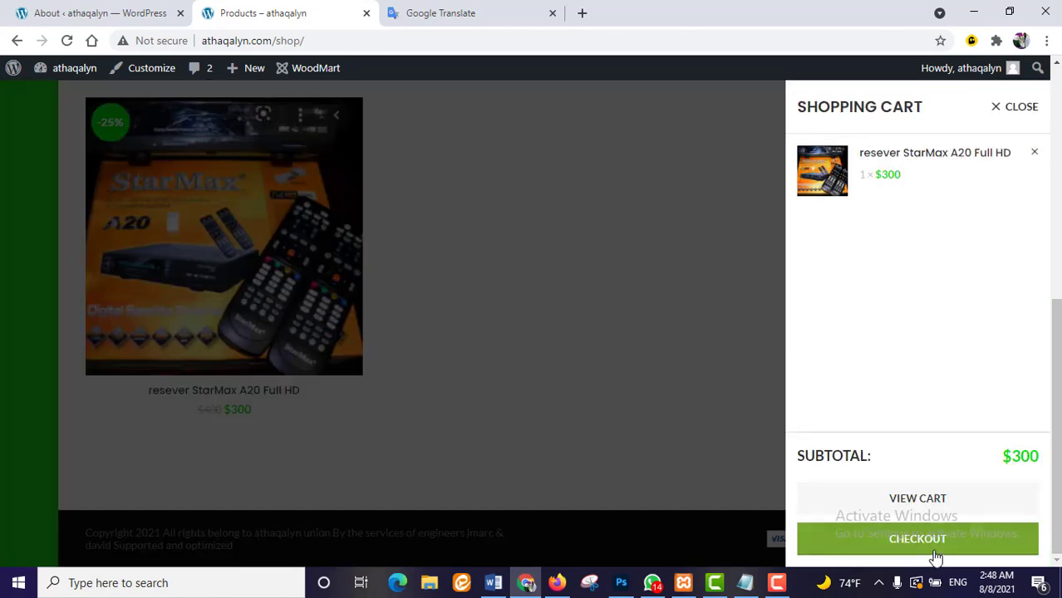
{"action": "left_click", "coordinate": [936, 555]}
{"action": "scroll", "coordinate": [349, 420], "scroll_direction": "up", "scroll_amount": 6}
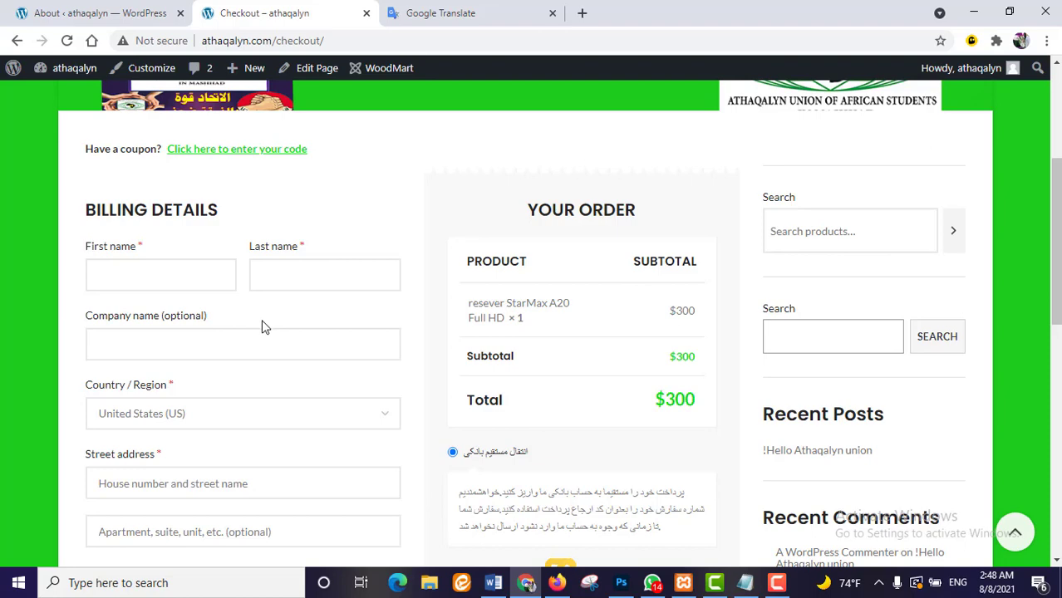
- Choose Zarinpal payment, opt in to discount emails, and try placing the order
{"action": "scroll", "coordinate": [268, 324], "scroll_direction": "down", "scroll_amount": 7}
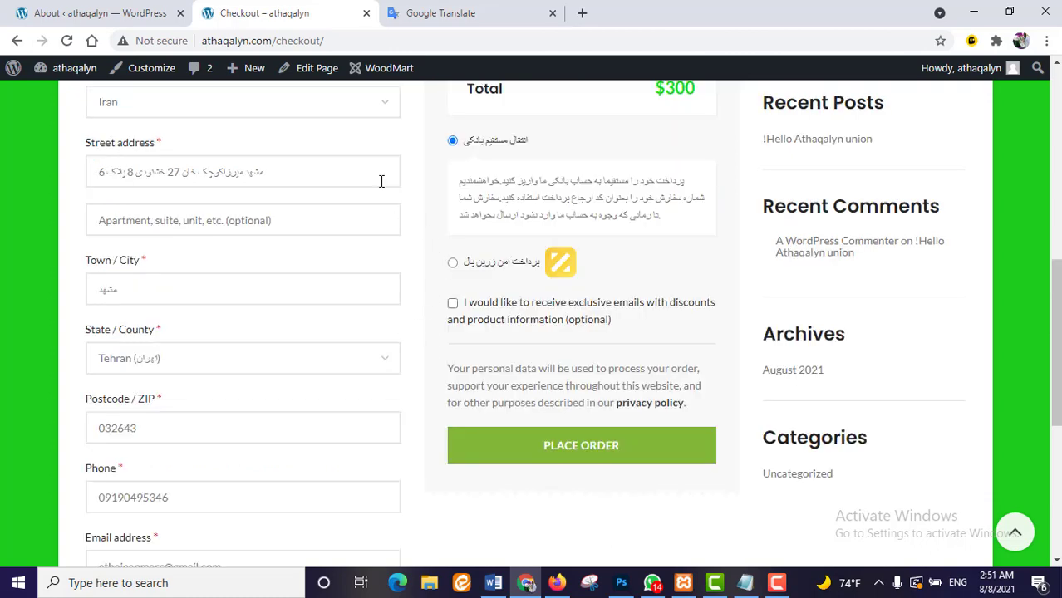
{"action": "scroll", "coordinate": [285, 286], "scroll_direction": "down", "scroll_amount": 4}
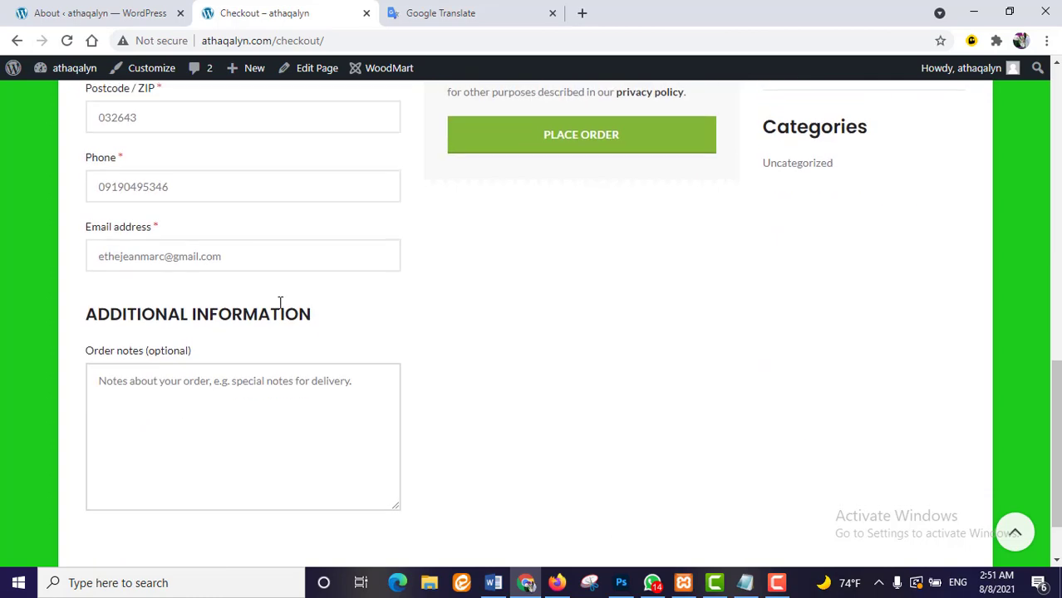
{"action": "scroll", "coordinate": [280, 302], "scroll_direction": "up", "scroll_amount": 7}
{"action": "scroll", "coordinate": [383, 310], "scroll_direction": "down", "scroll_amount": 3}
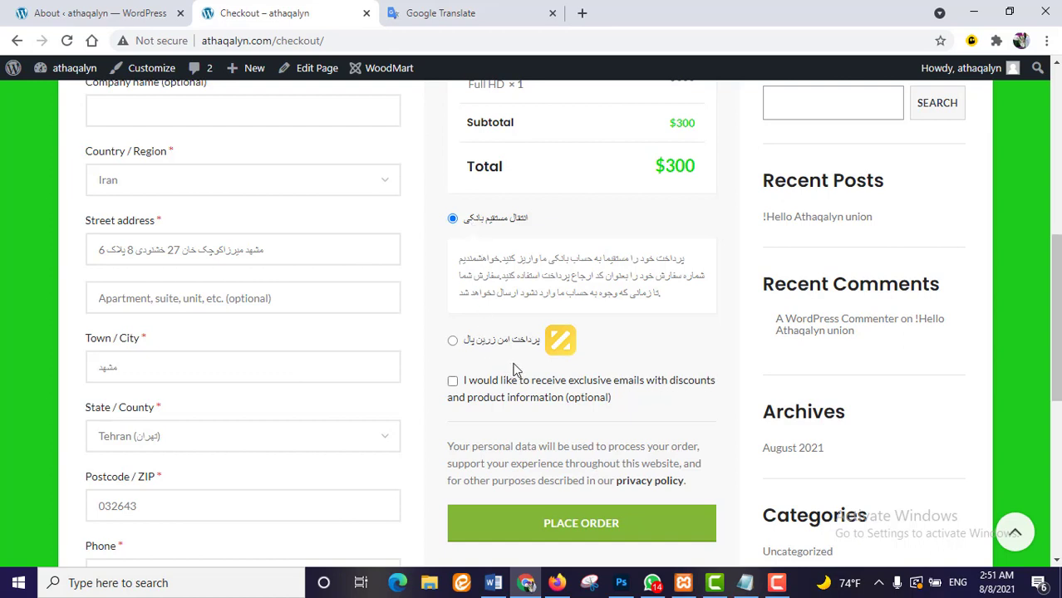
{"action": "left_click", "coordinate": [453, 341]}
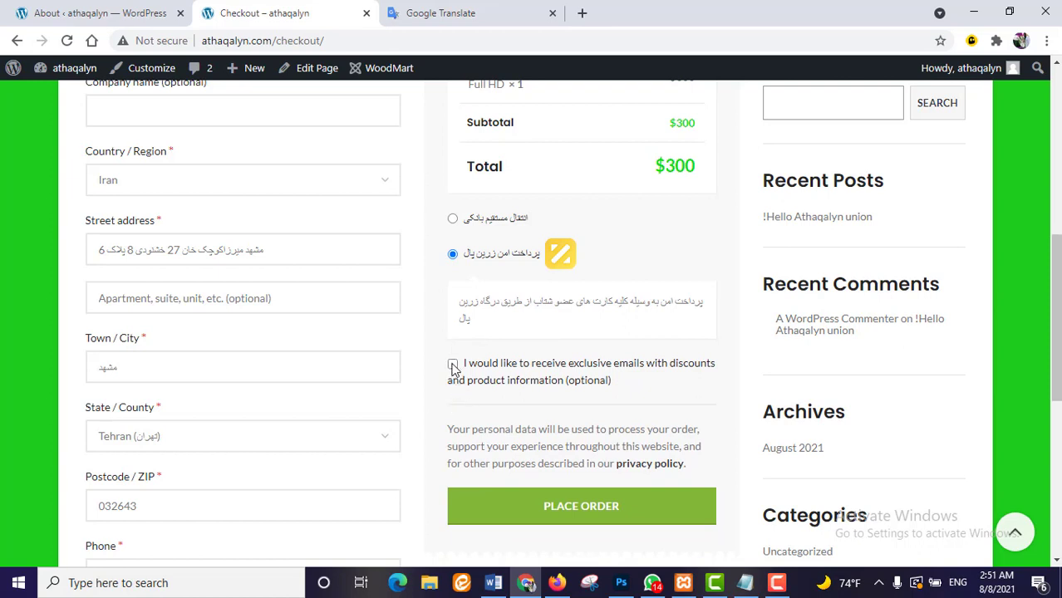
{"action": "left_click", "coordinate": [452, 366]}
{"action": "scroll", "coordinate": [571, 388], "scroll_direction": "down", "scroll_amount": 1}
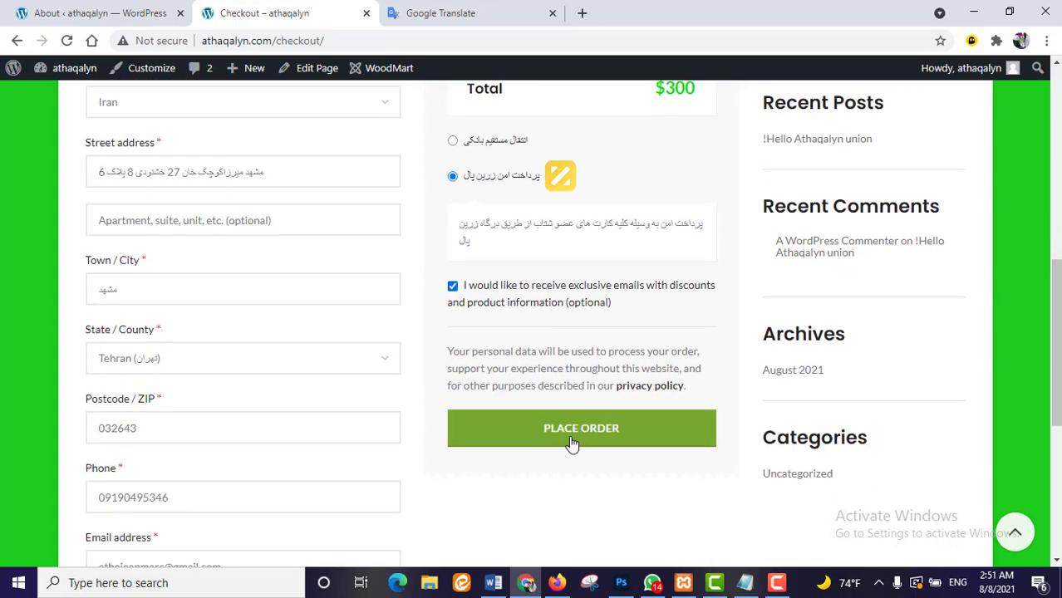
{"action": "left_click", "coordinate": [588, 432]}
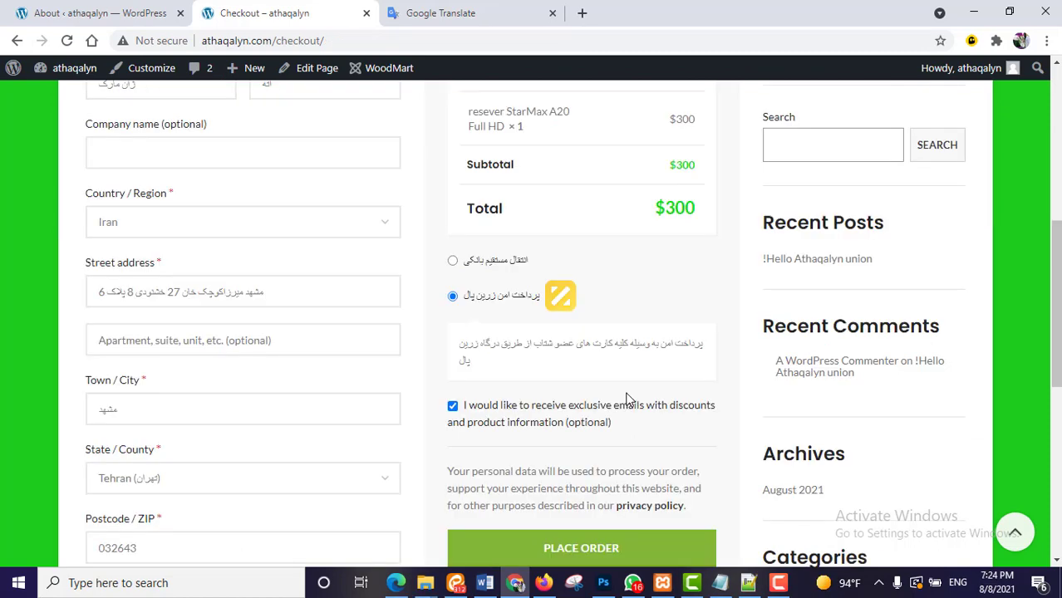
- Switch payment to direct bank transfer and place the order
{"action": "left_click", "coordinate": [453, 262]}
{"action": "scroll", "coordinate": [582, 349], "scroll_direction": "down", "scroll_amount": 3}
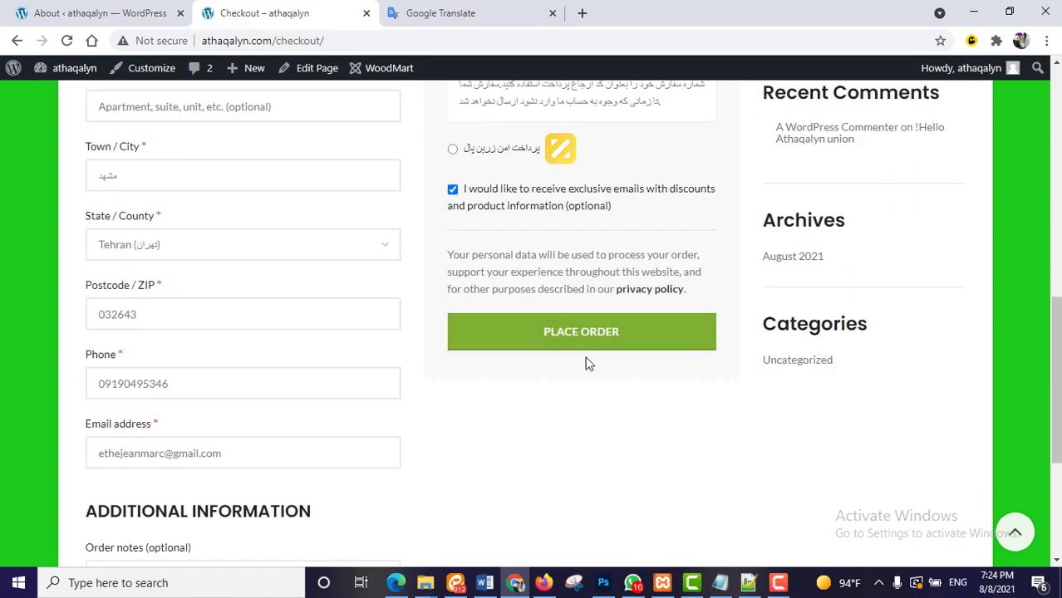
{"action": "left_click", "coordinate": [580, 337]}
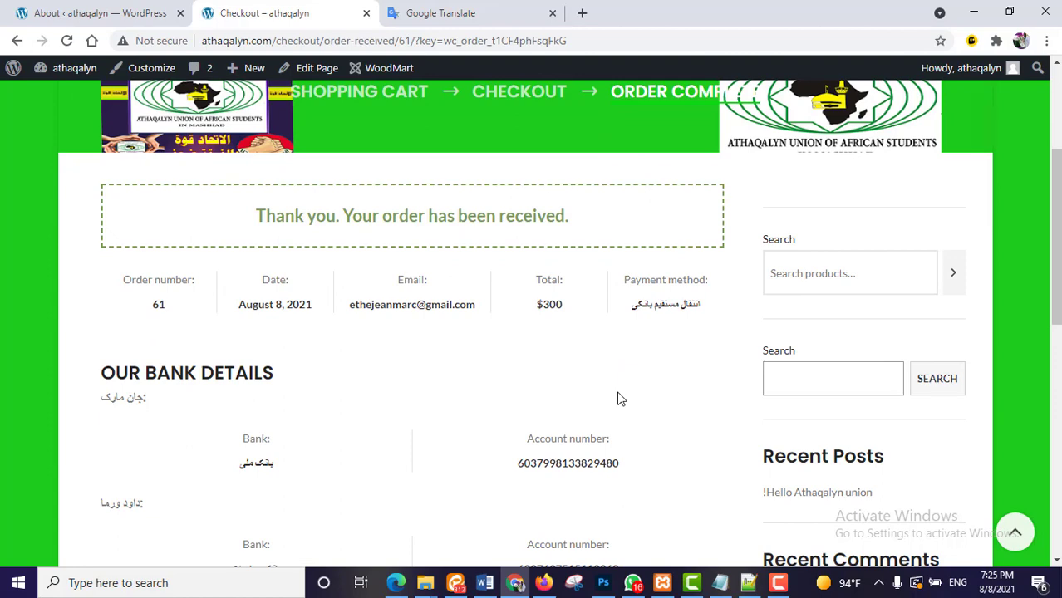
- Review the bank details and the $300 Order Details on the confirmation page
{"action": "scroll", "coordinate": [375, 401], "scroll_direction": "down", "scroll_amount": 1}
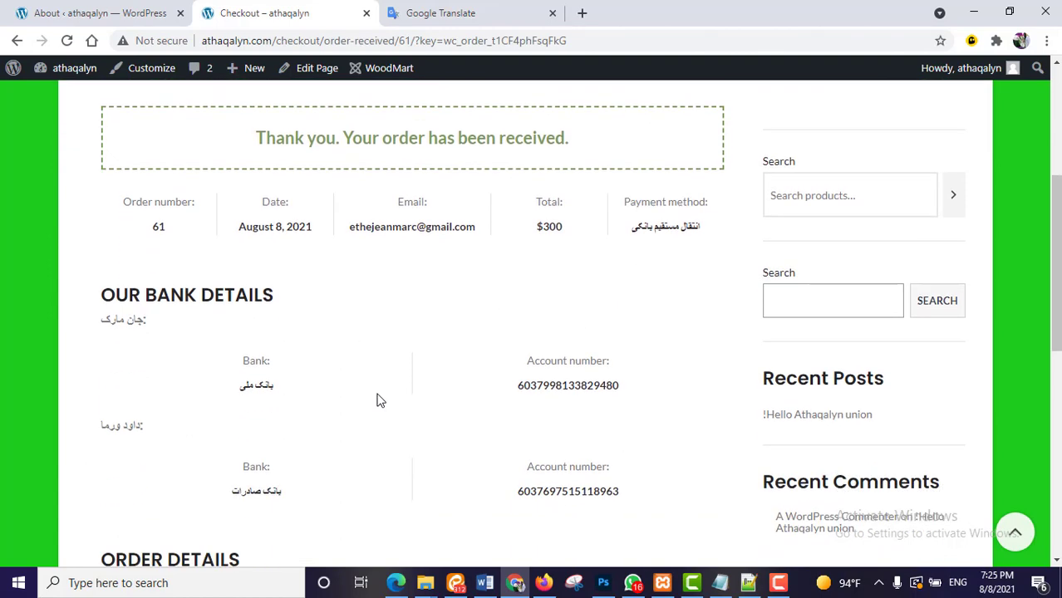
{"action": "scroll", "coordinate": [416, 399], "scroll_direction": "down", "scroll_amount": 3}
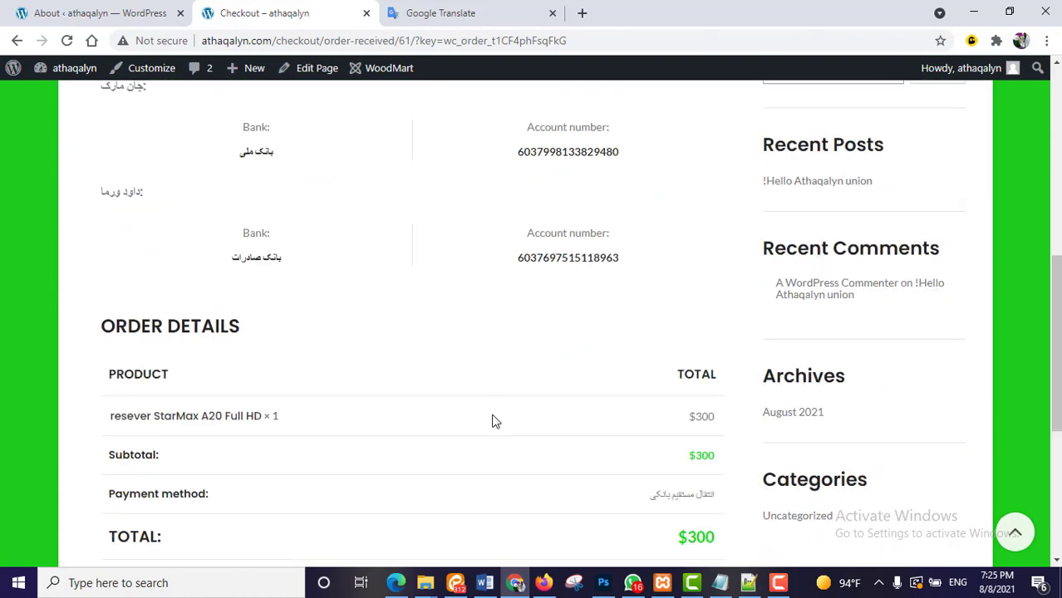